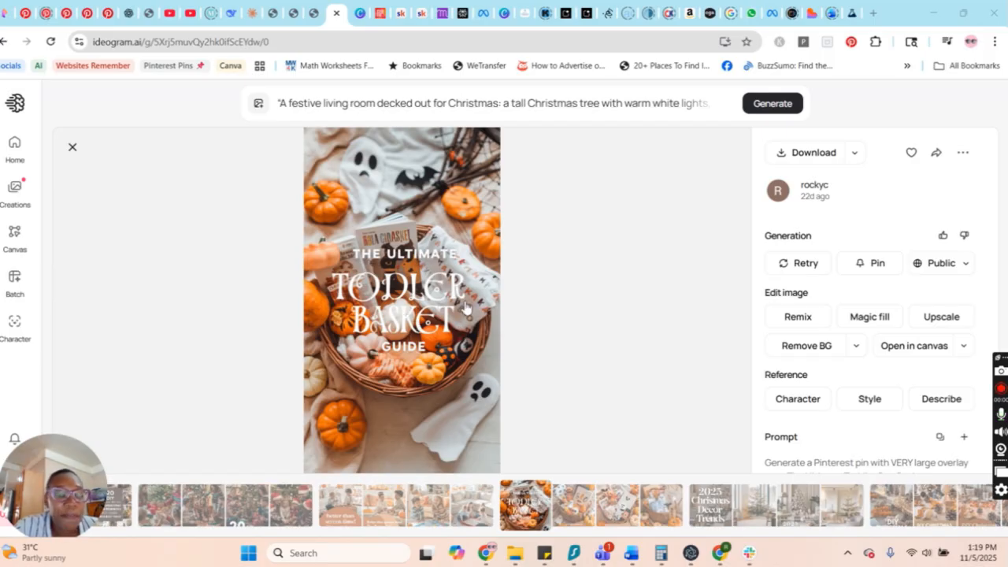
Download the toddler basket pin, switch to Canva Dream Lab and download the first 1K shares pin with the woman's portrait.
left_click(808, 152)
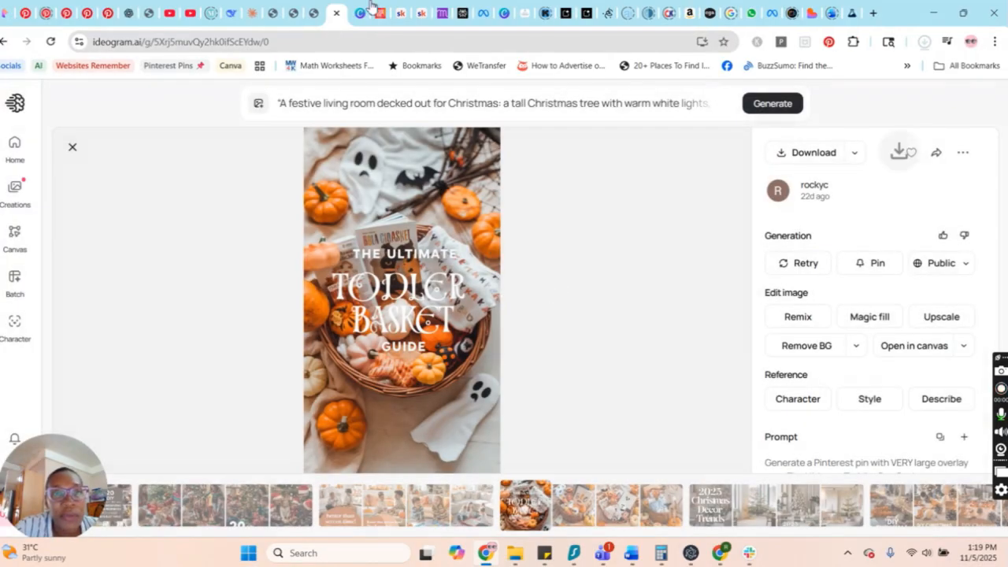
left_click(364, 13)
scroll(669, 339, "down", 2)
scroll(670, 339, "down", 1)
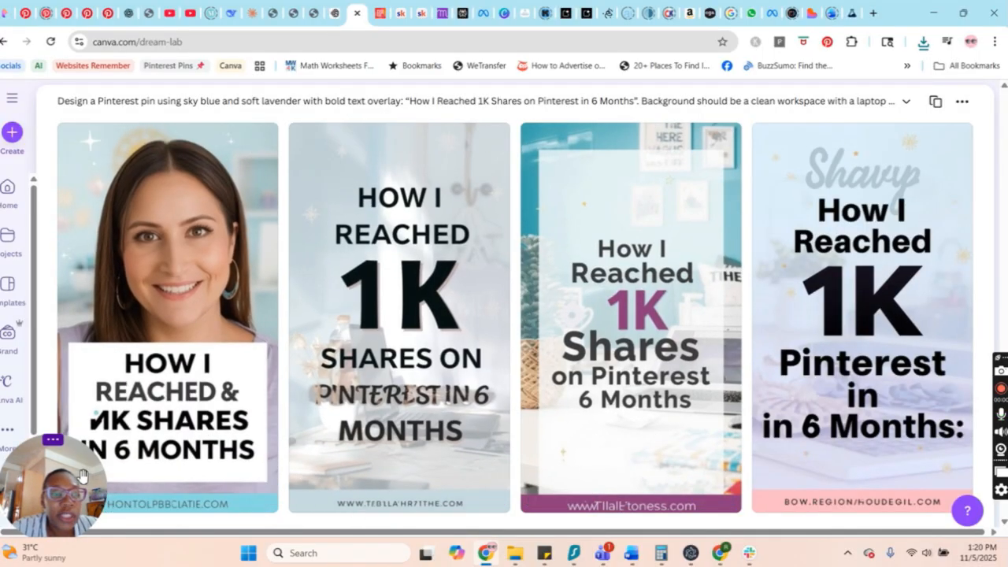
left_click_drag(81, 477, 81, 308)
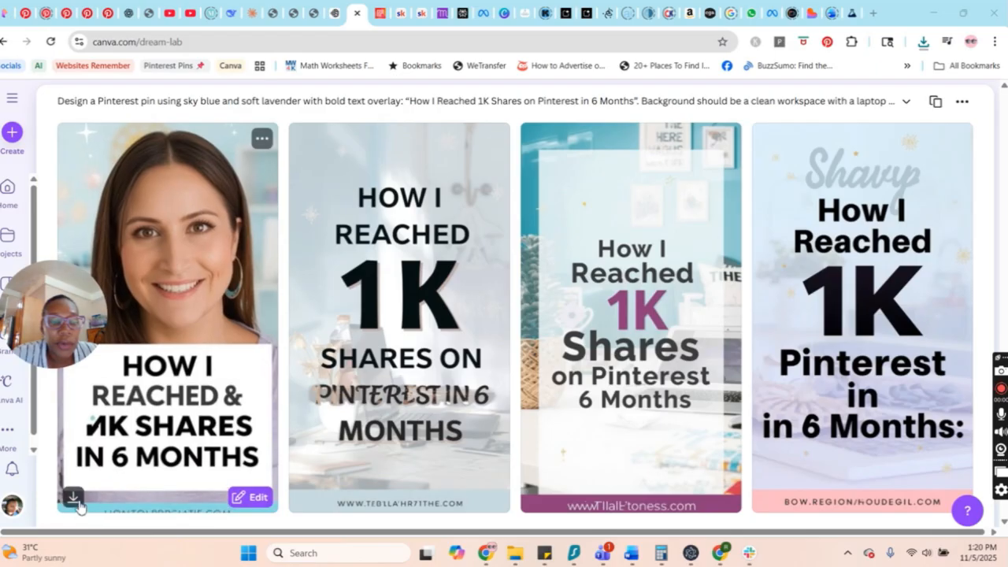
left_click_drag(26, 345, 25, 512)
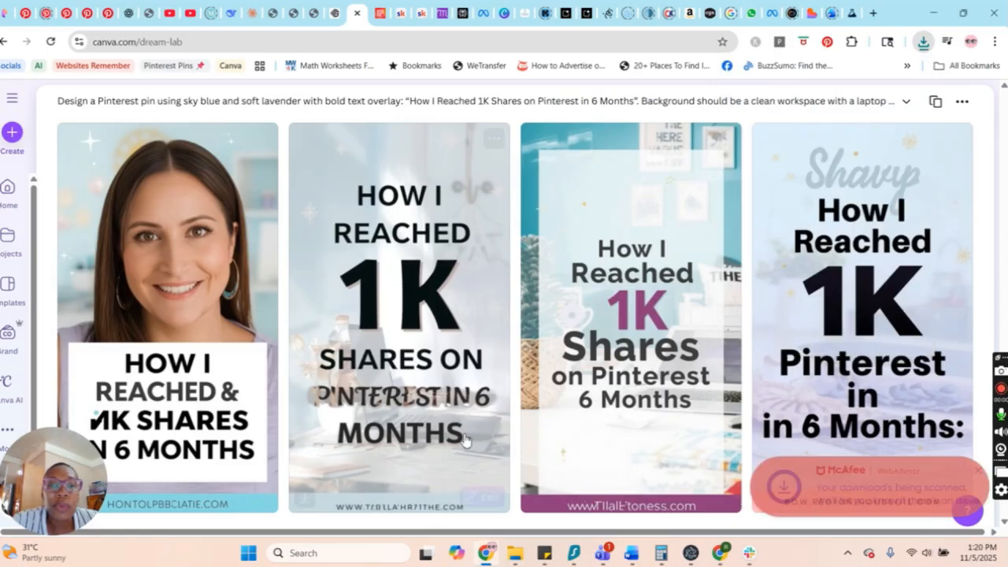
Open the second 1K shares pin in the Canva editor and upload the downloaded portrait and toddler basket pin images.
left_click(481, 498)
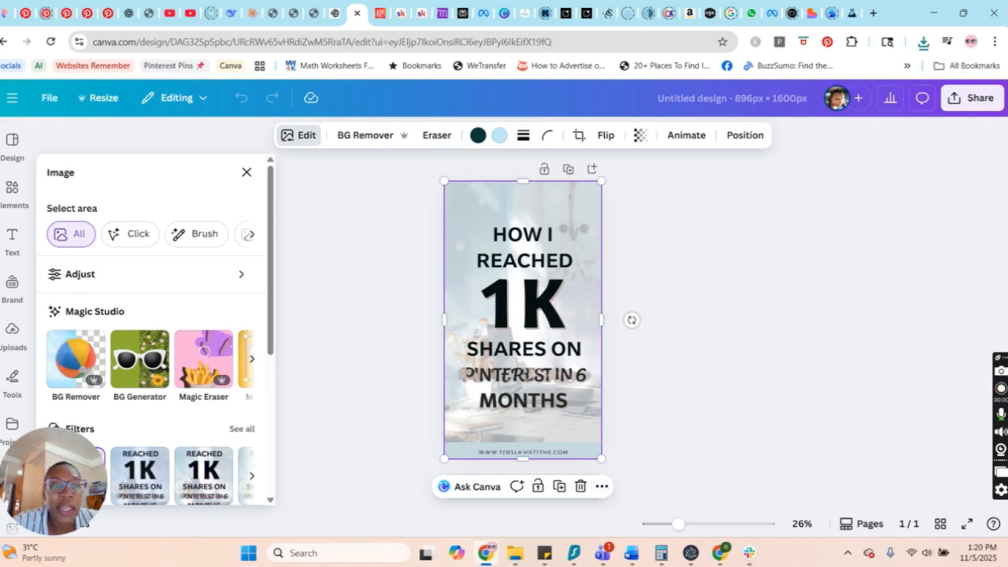
left_click(12, 335)
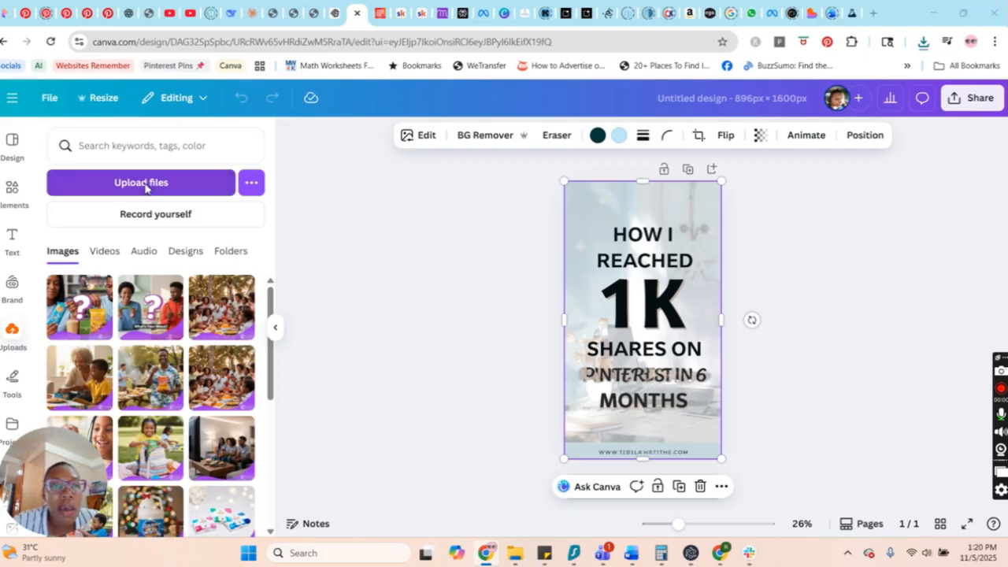
left_click(146, 183)
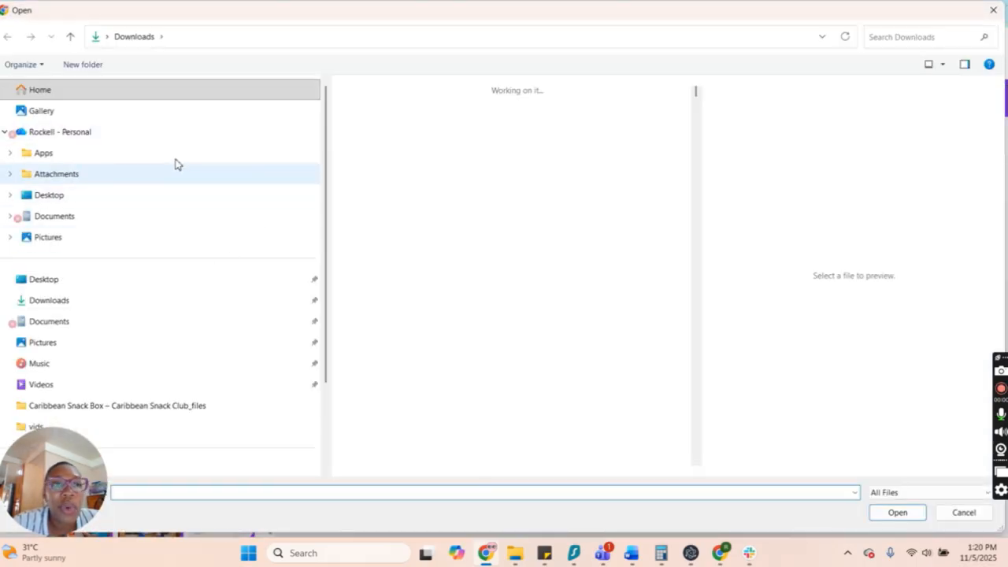
left_click_drag(341, 116, 573, 161)
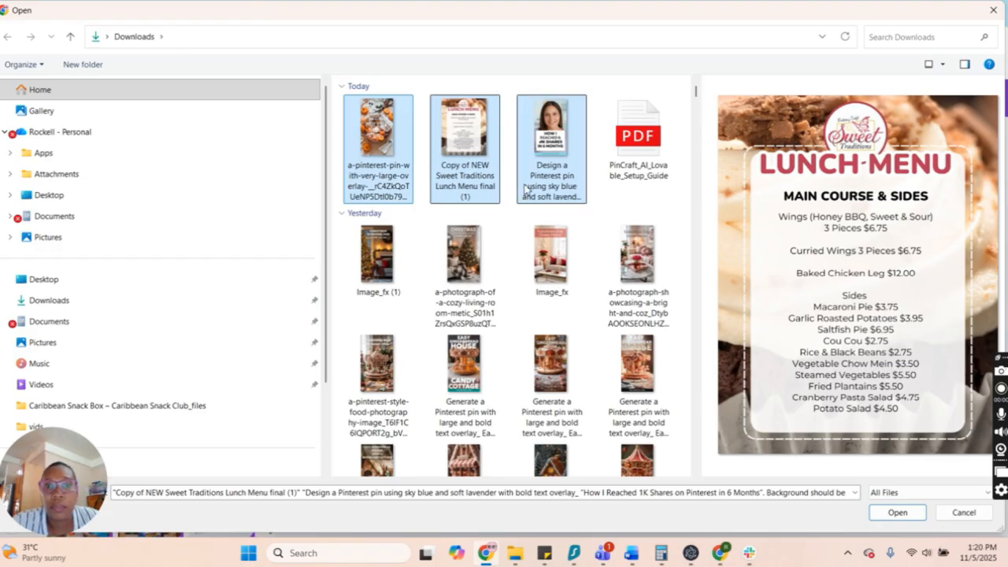
left_click(482, 179, "ctrl")
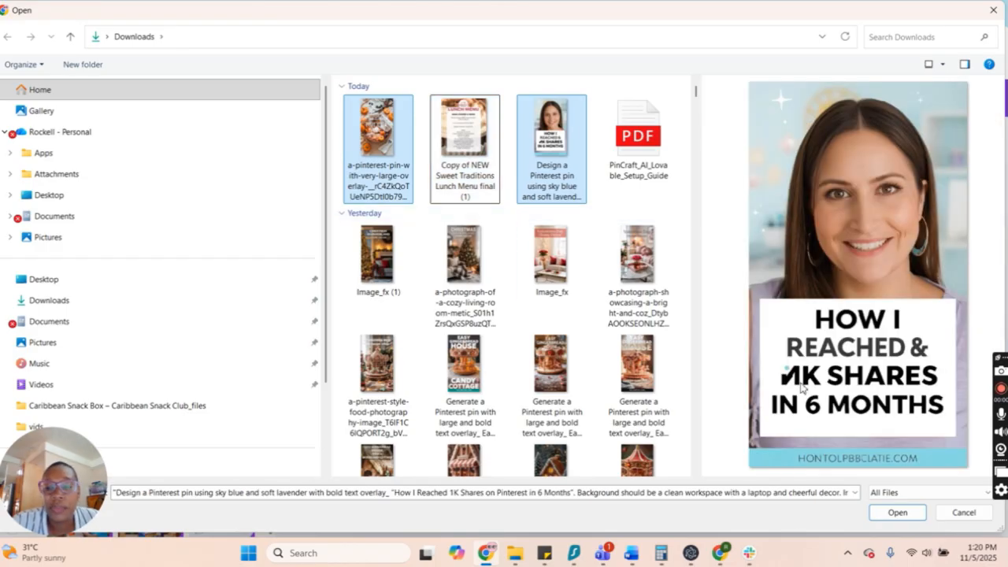
left_click(895, 513)
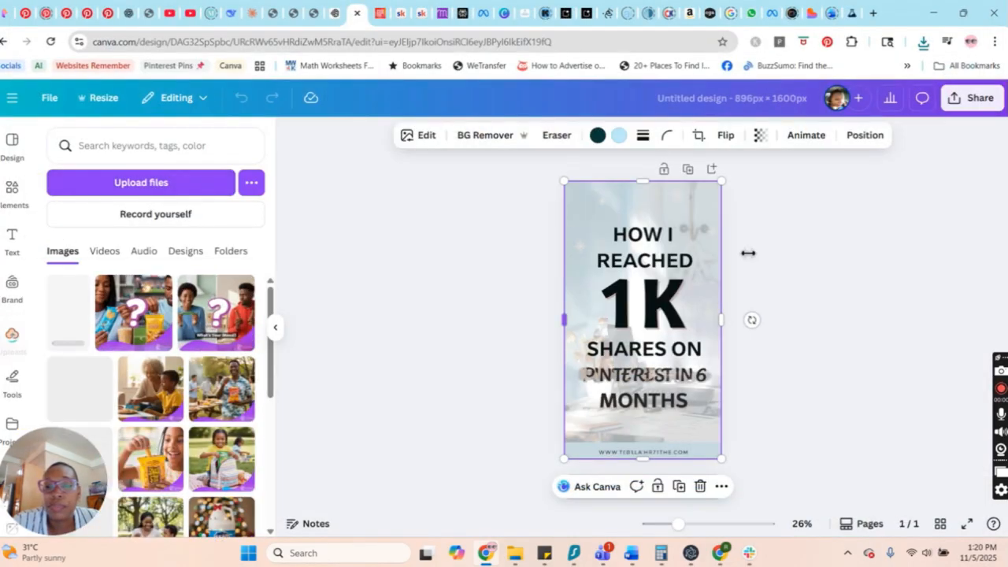
Duplicate the 1K shares page and add a blank third page to the design.
left_click(687, 169)
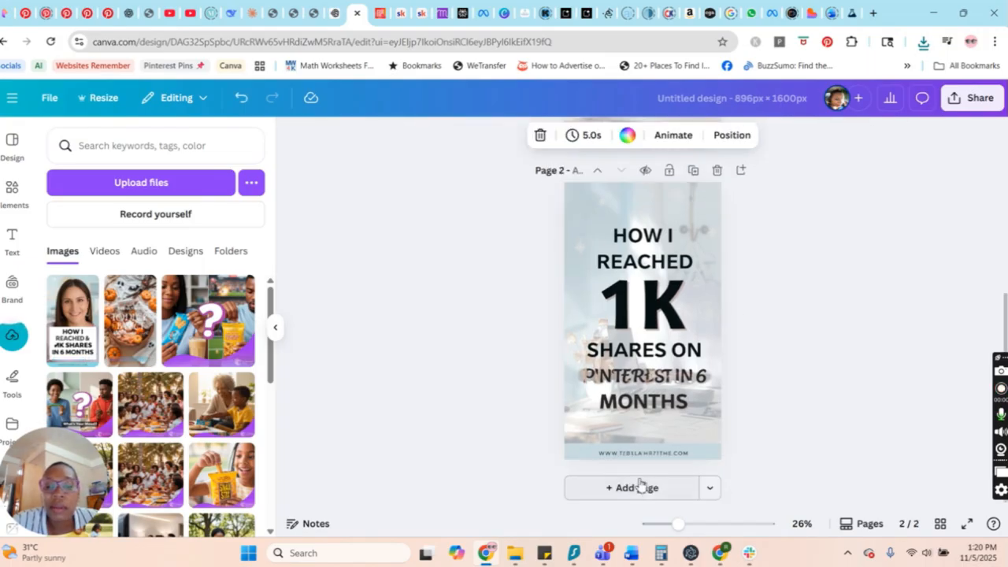
left_click(649, 489)
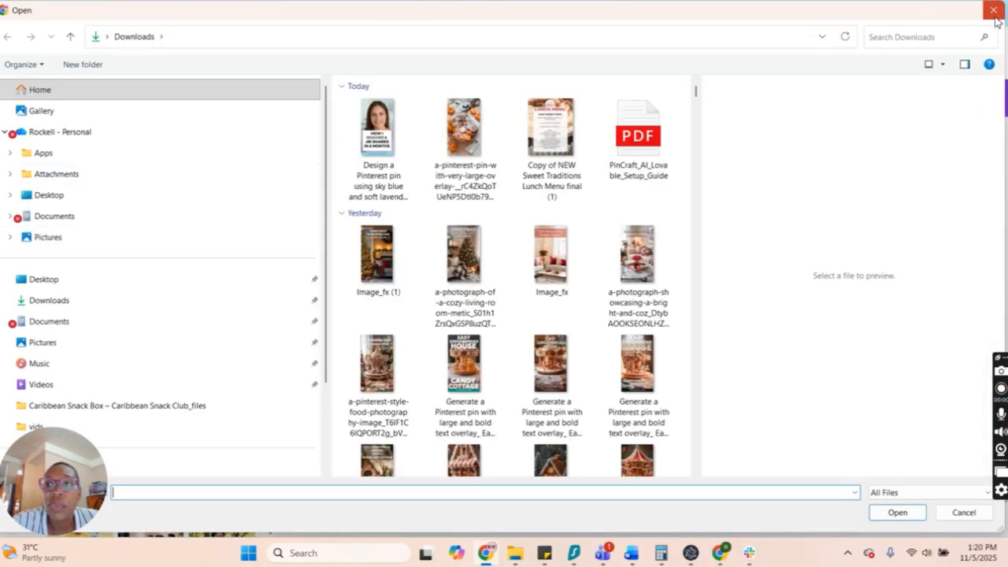
left_click(994, 11)
Fill the blank third page with a single-image grid and place the uploaded portrait pin in it.
left_click(14, 189)
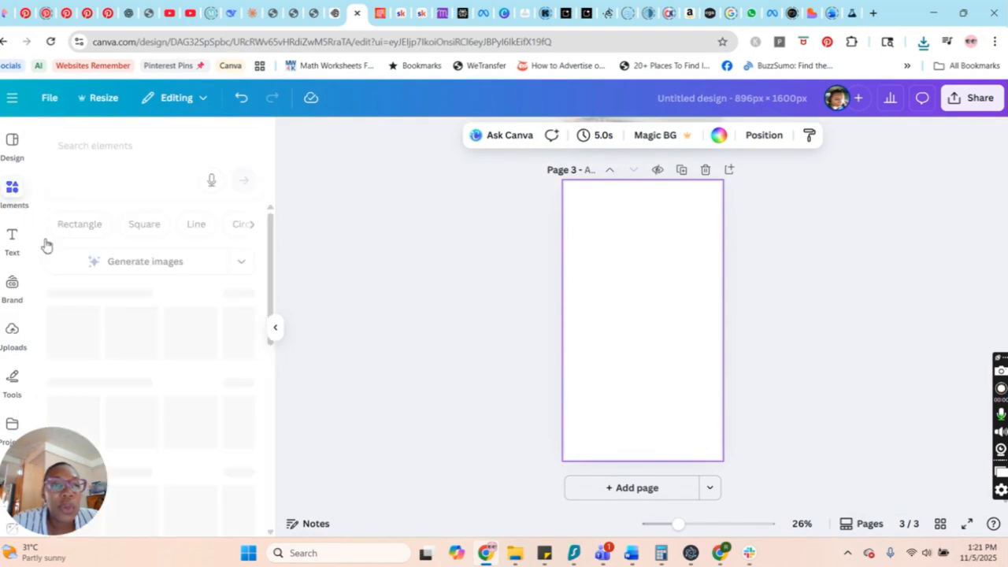
scroll(200, 394, "down", 4)
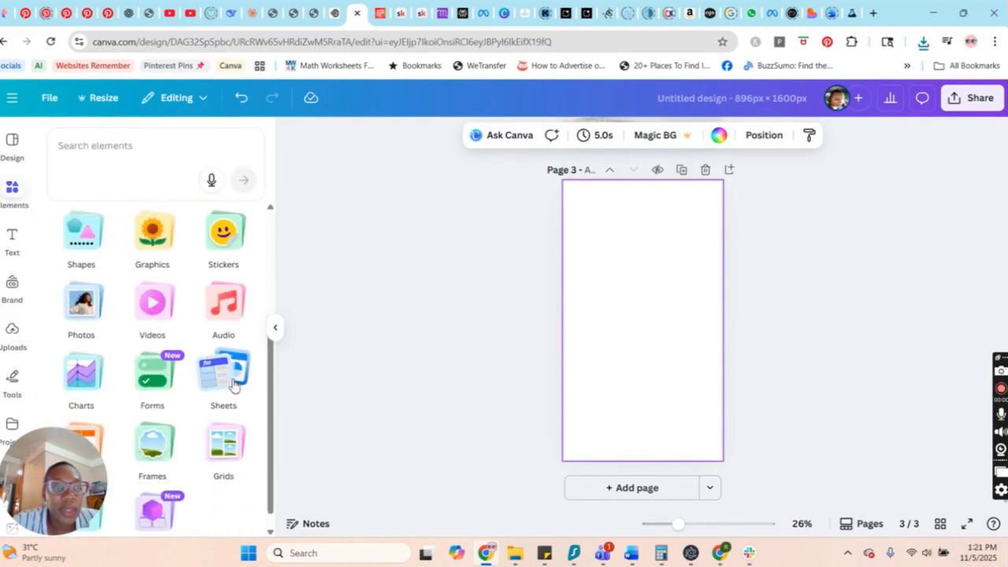
scroll(229, 382, "down", 1)
left_click(216, 427)
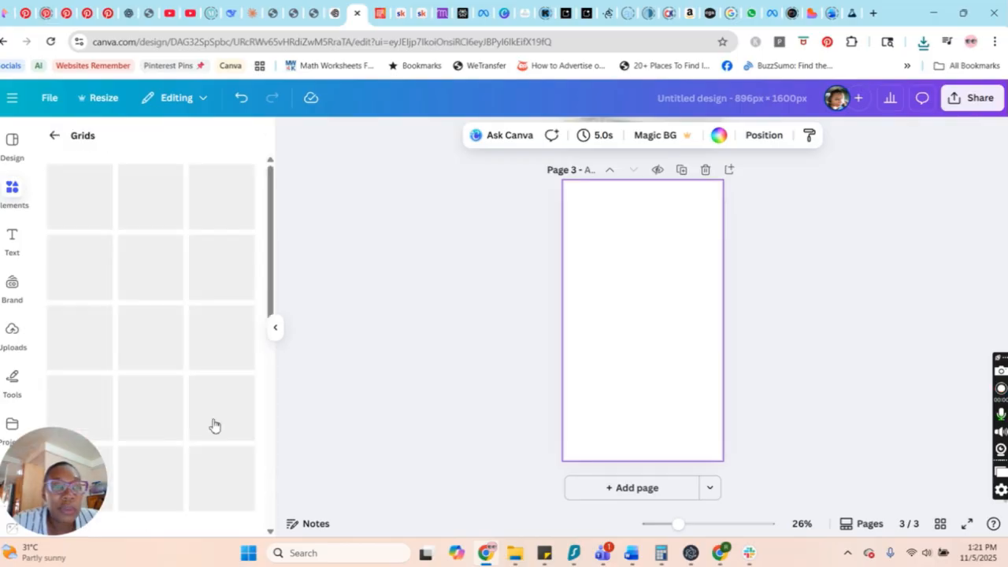
left_click(58, 207)
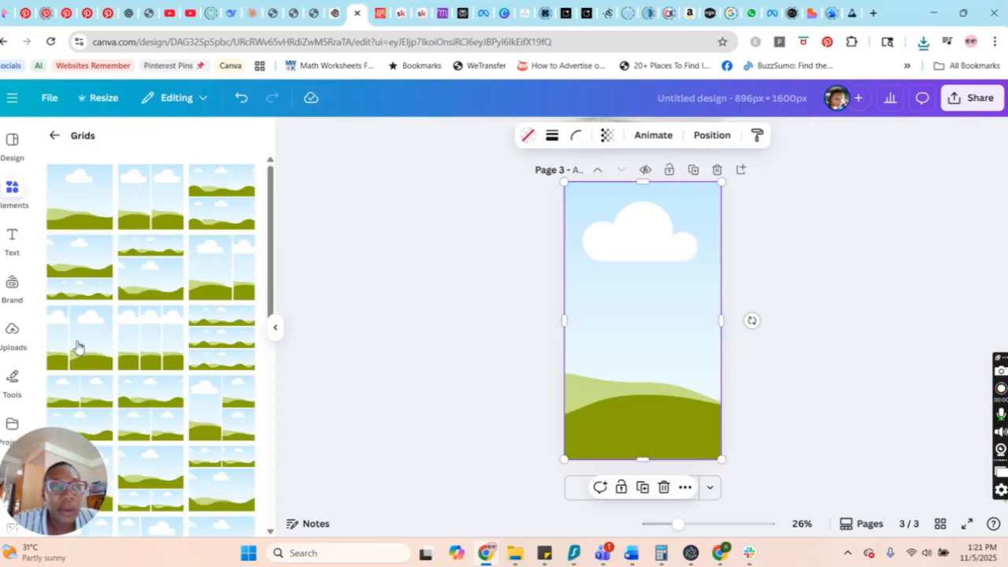
left_click(13, 329)
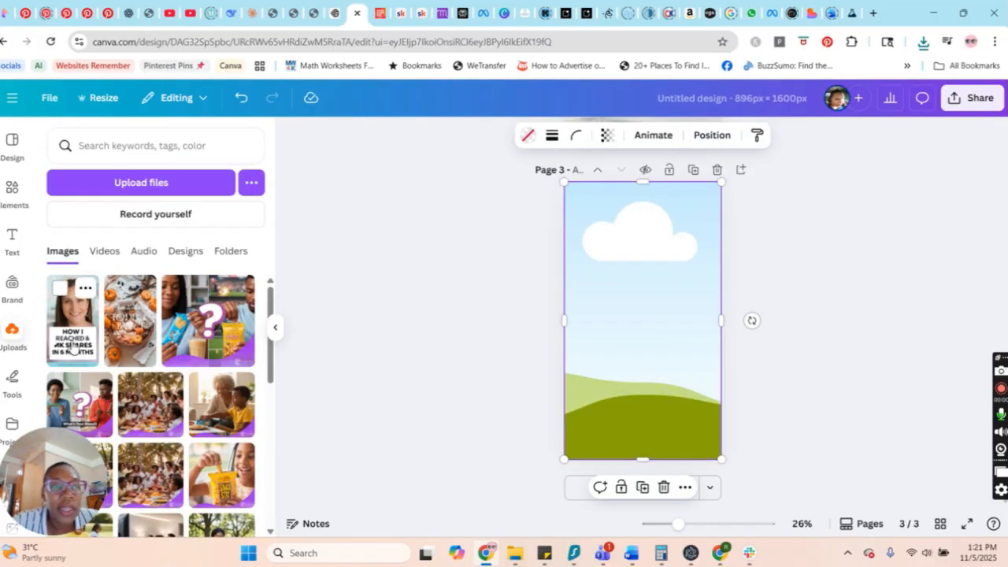
left_click_drag(72, 347, 682, 405)
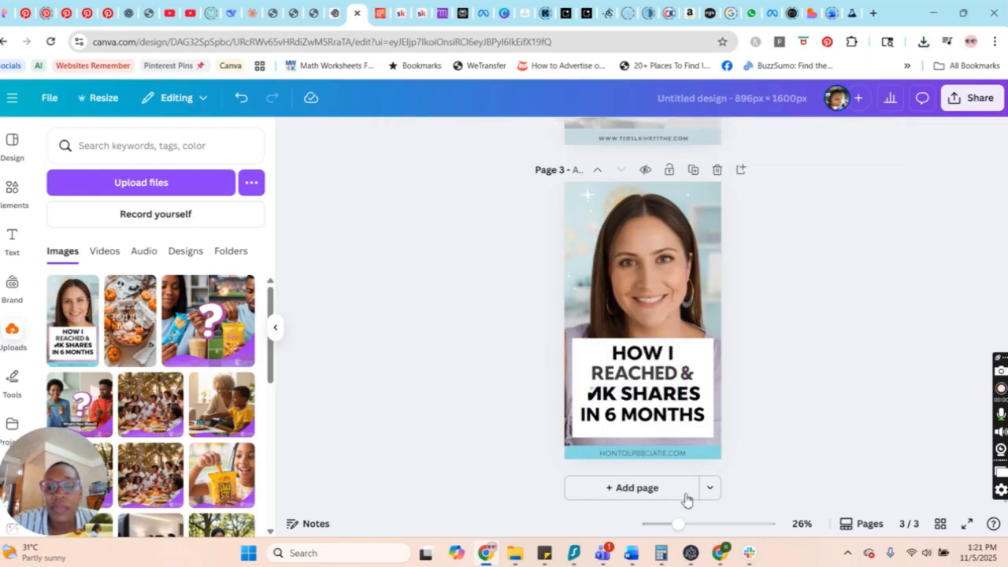
Duplicate the portrait pin page and replace the copy's image with the uploaded toddler basket pin.
left_click(694, 171)
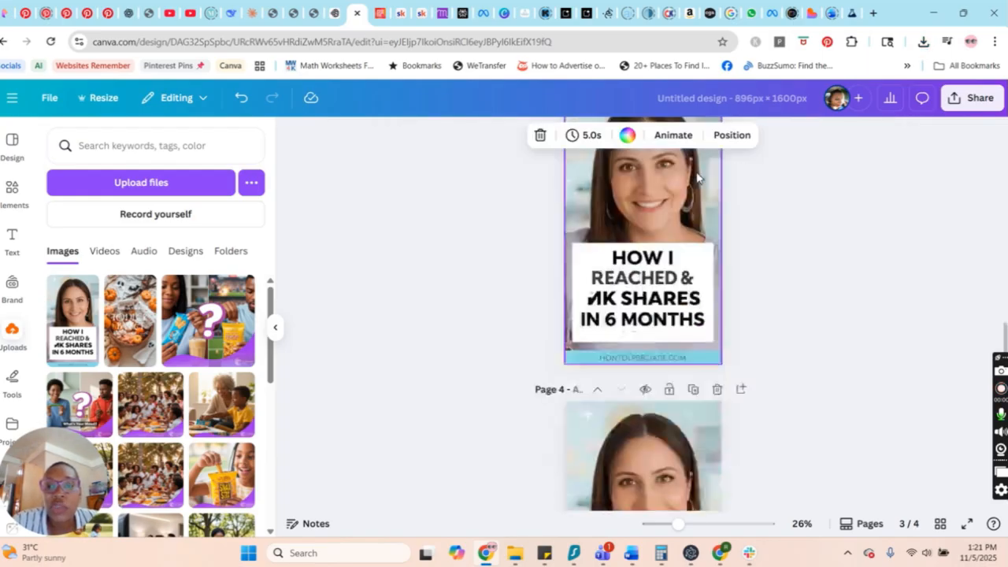
scroll(771, 453, "up", 2)
scroll(742, 472, "down", 1)
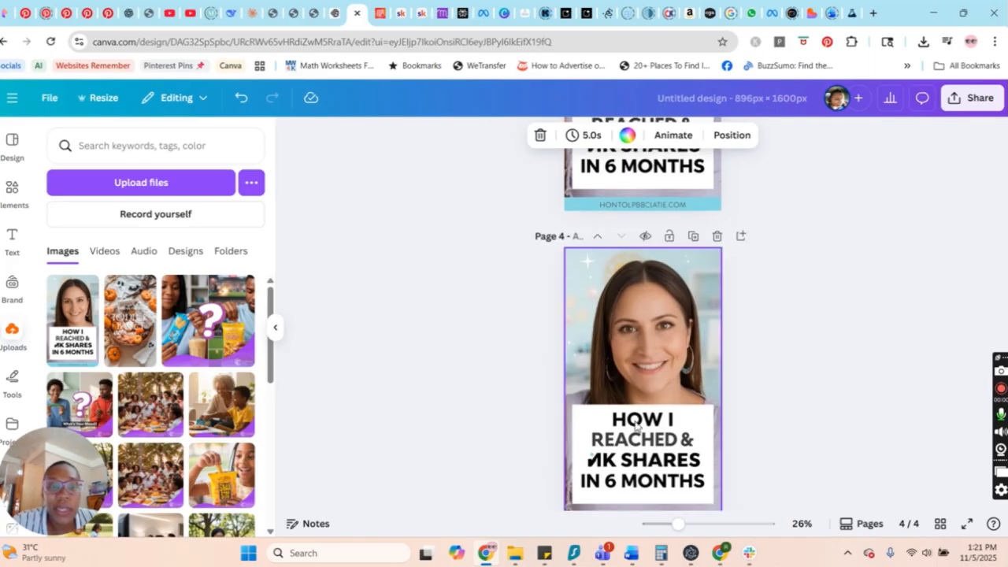
left_click_drag(137, 347, 641, 495)
Delete page 2, the duplicate of the 1K shares pin.
scroll(731, 405, "down", 1)
scroll(756, 414, "up", 8)
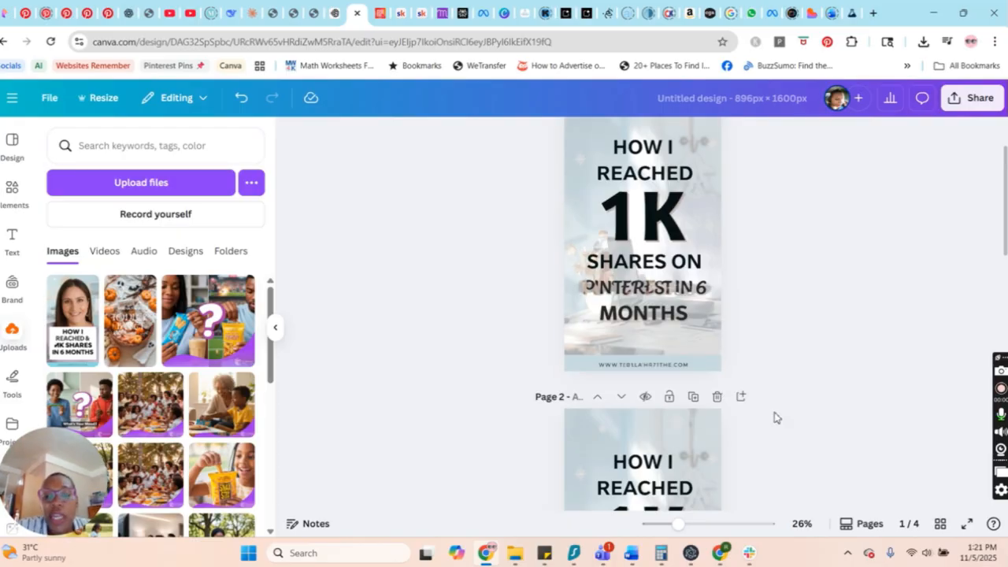
left_click(716, 398)
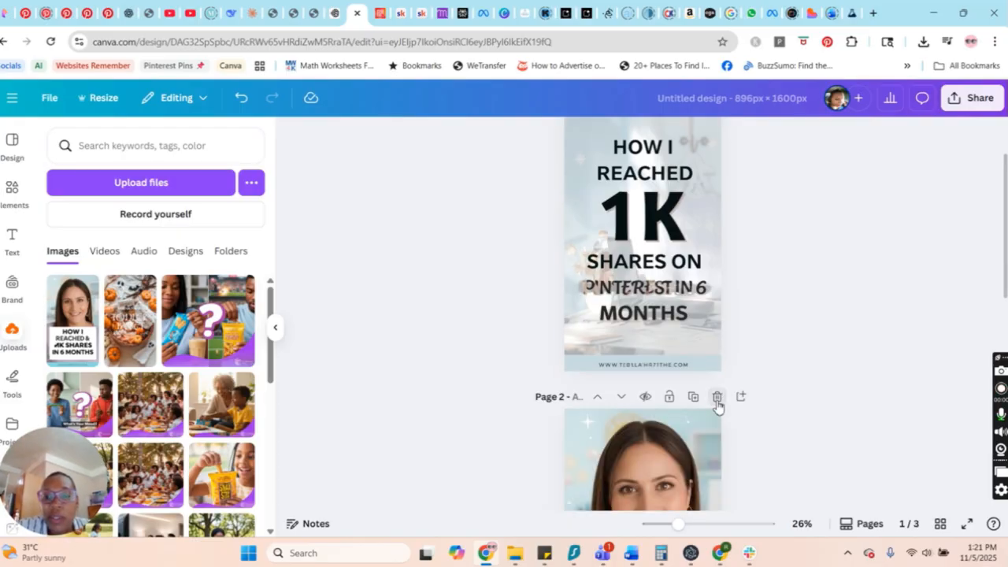
Convert all text in the first page's pin image to editable text with Grab Text.
scroll(676, 272, "up", 1)
scroll(633, 268, "down", 1)
left_click(656, 255)
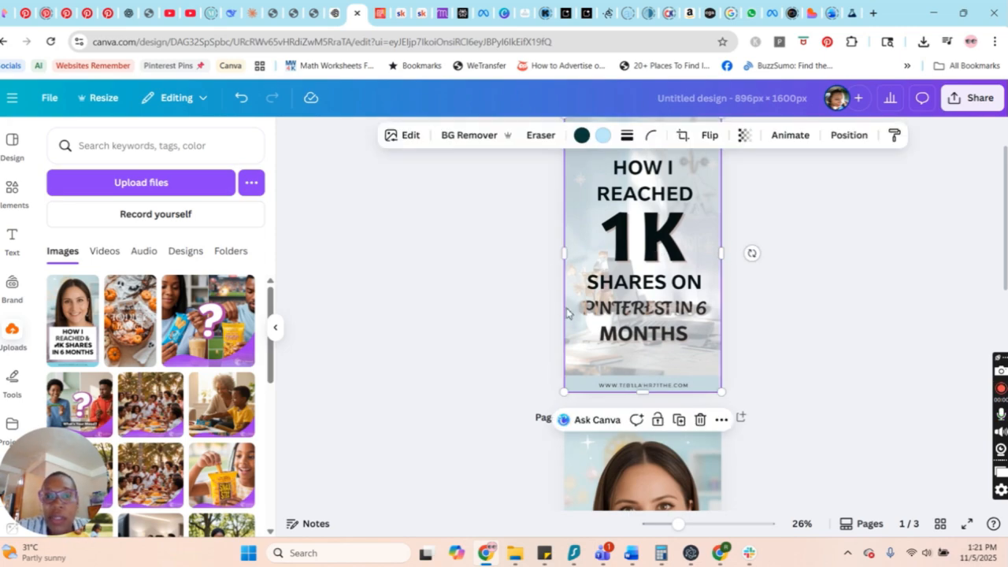
left_click(413, 140)
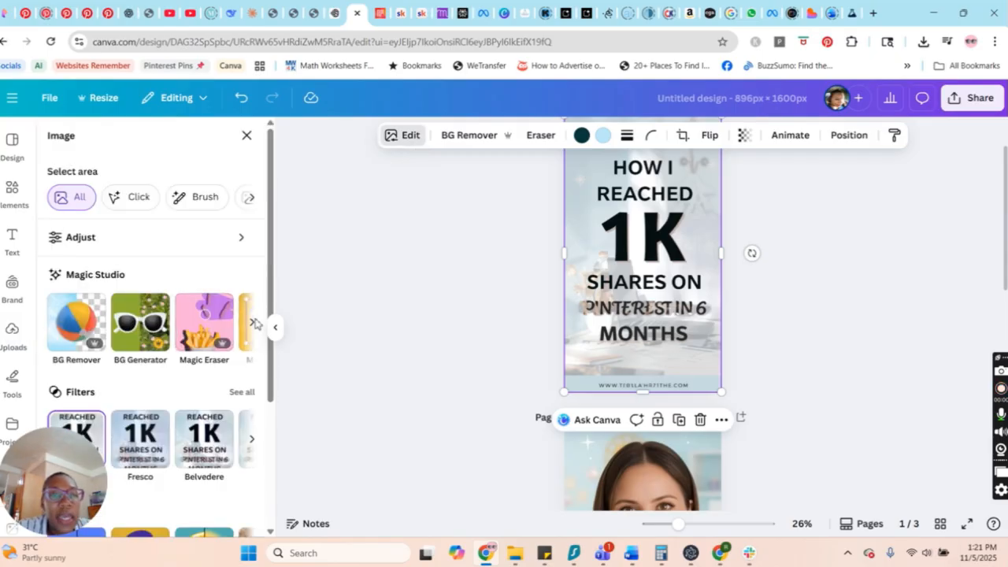
left_click(252, 326)
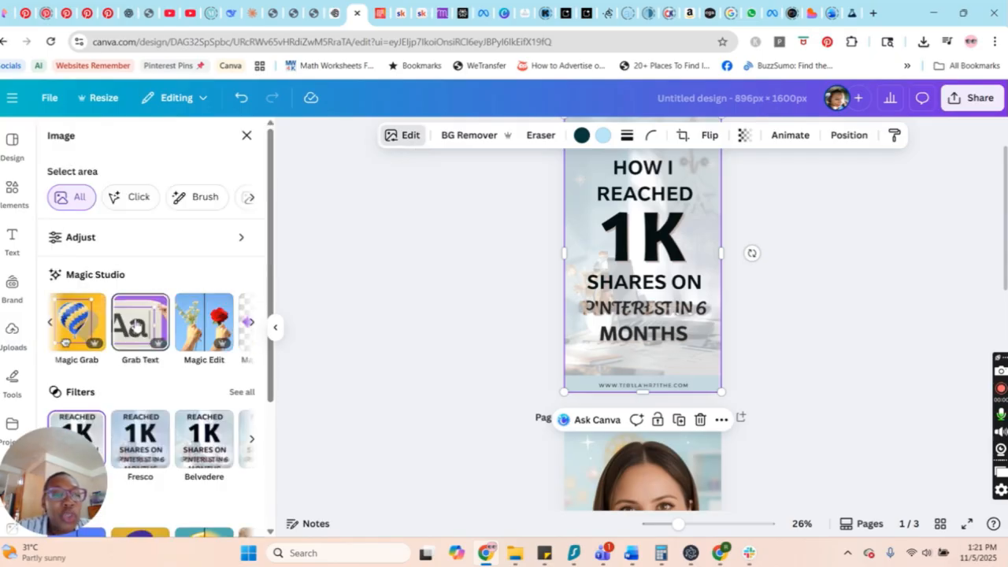
left_click(143, 337)
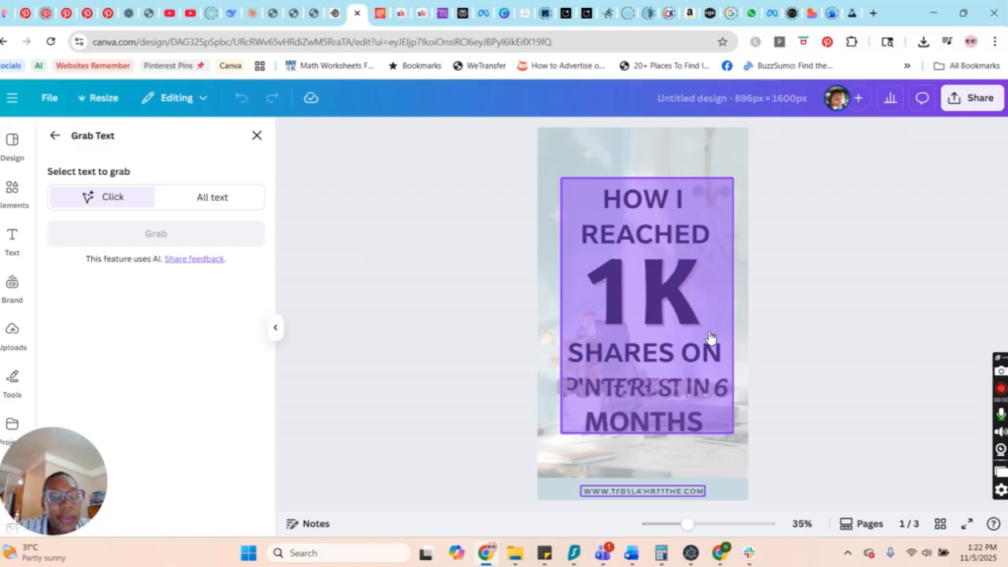
left_click(220, 202)
left_click(225, 236)
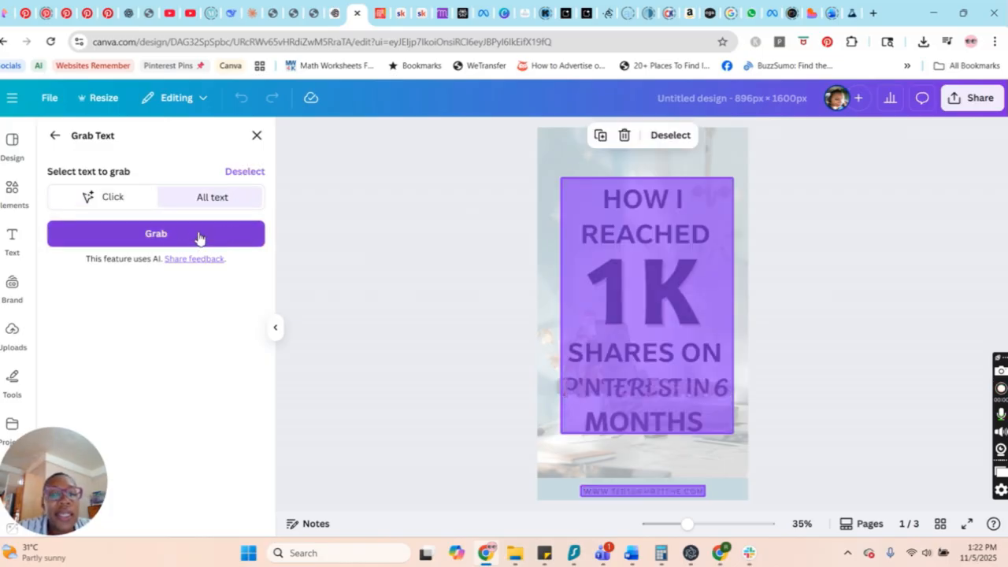
left_click(186, 242)
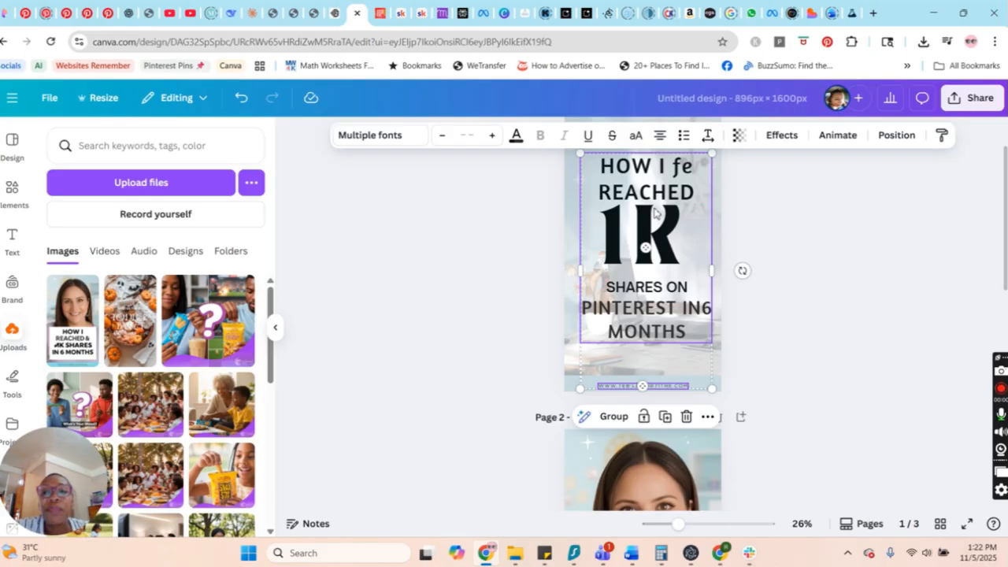
left_click(784, 280)
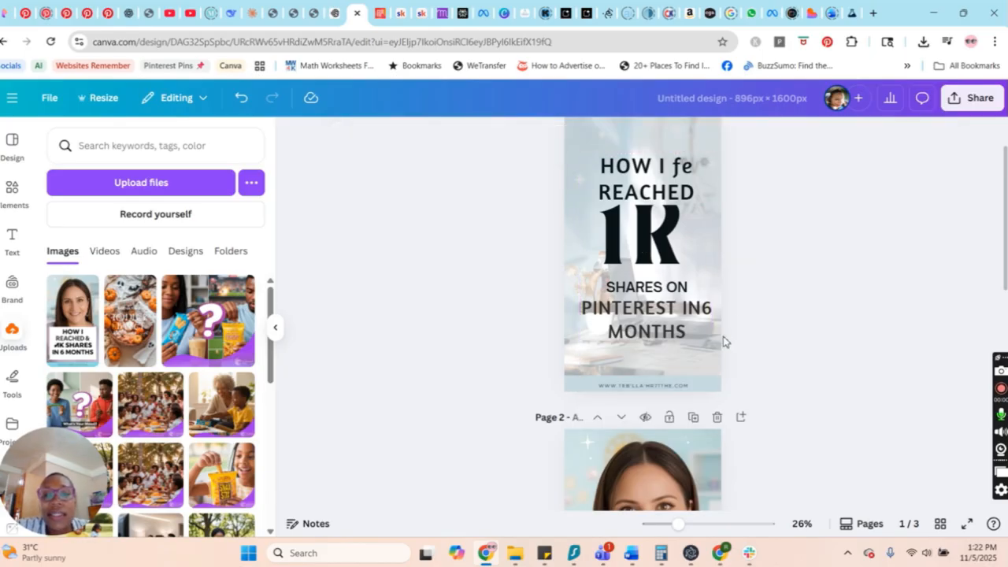
Move the grabbed headline text box slightly down and to the left on the first page.
scroll(723, 340, "up", 1)
scroll(652, 298, "down", 1)
left_click_drag(648, 283, 738, 351)
double_click(688, 169)
left_click(874, 274)
Insert a space between "IN" and "6" in the first page's headline.
double_click(675, 318)
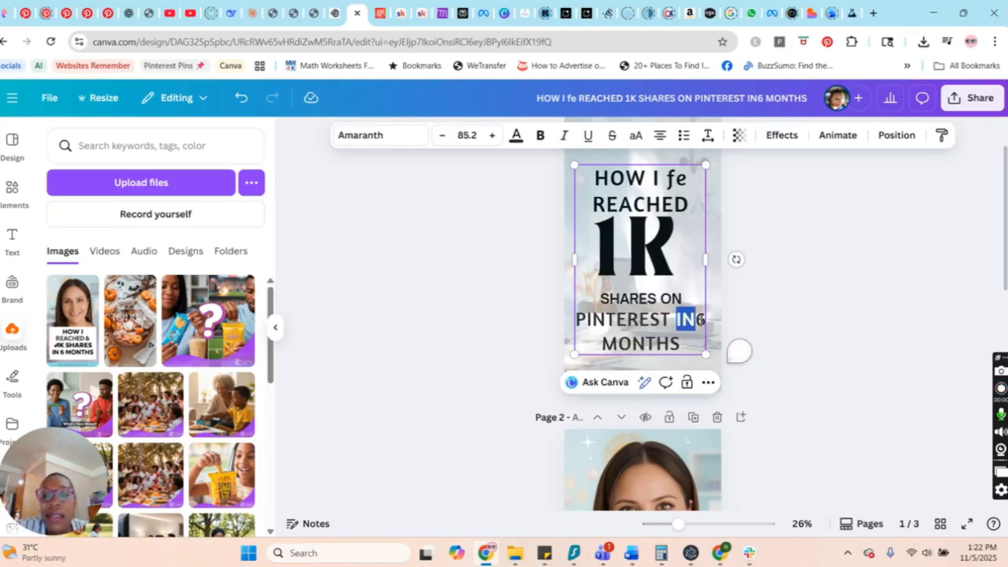
left_click(678, 319)
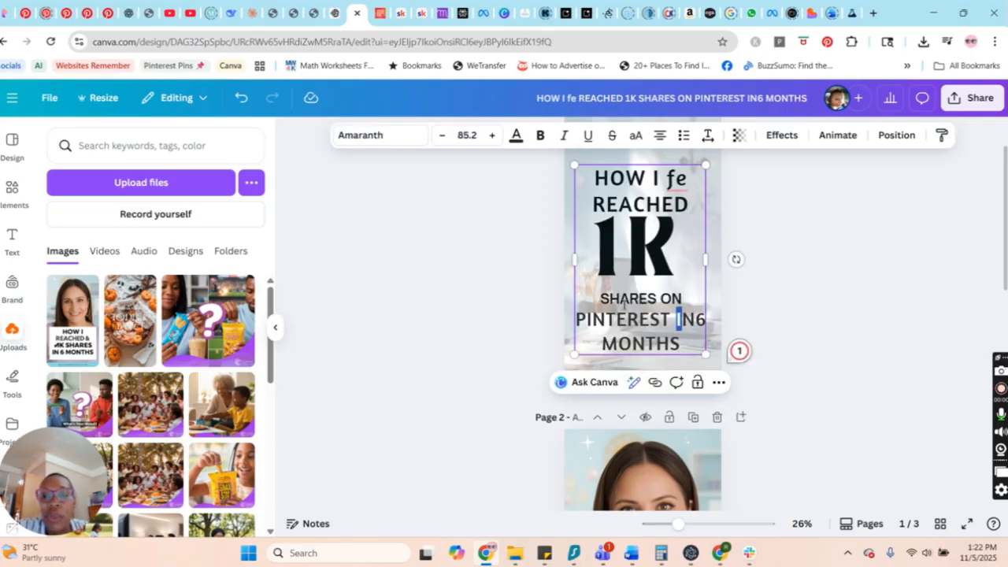
left_click(699, 319)
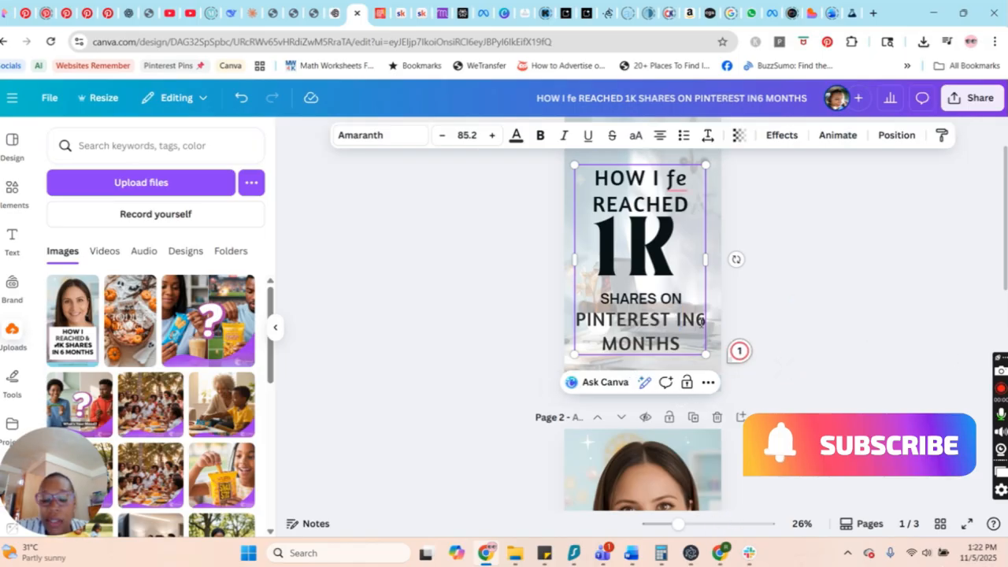
left_click(729, 288)
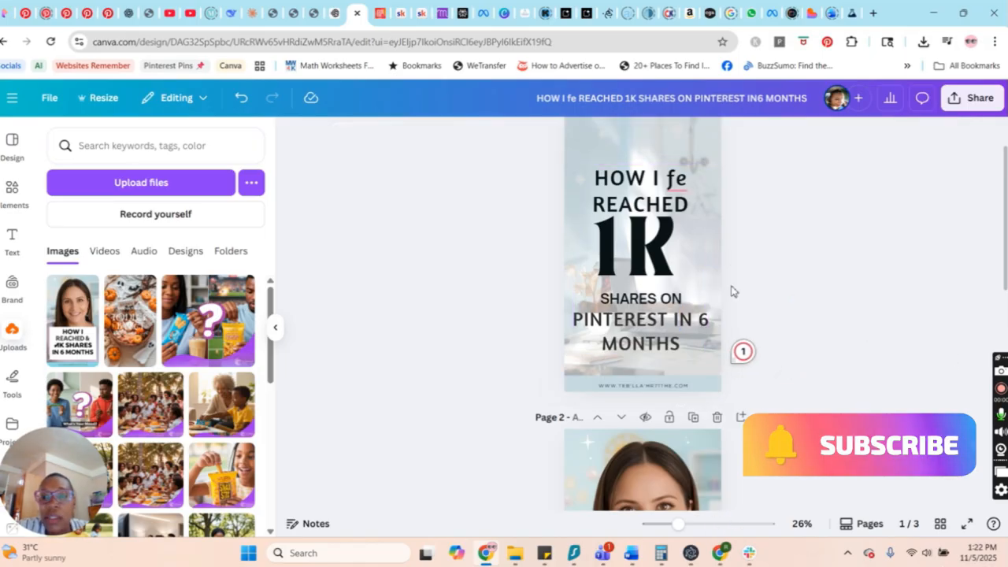
Remove the stray "fe" after "HOW I" in the first page's headline.
left_click(685, 186)
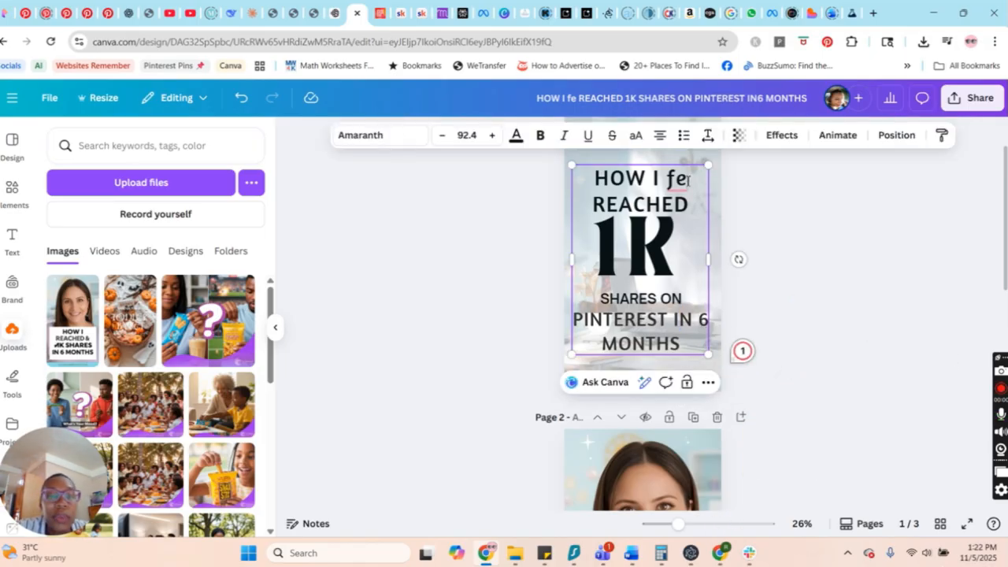
scroll(695, 301, "down", 2)
scroll(694, 301, "down", 5)
scroll(689, 303, "up", 8)
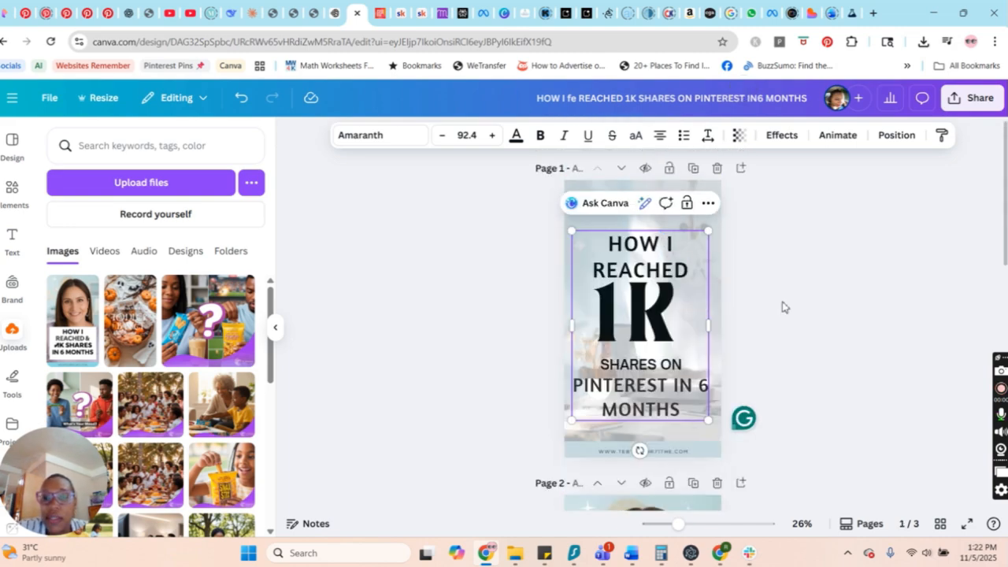
Set the font of "1K" in the first page's headline to Alfa Slab One and move the headline box slightly up.
scroll(698, 211, "down", 1)
scroll(662, 253, "down", 1)
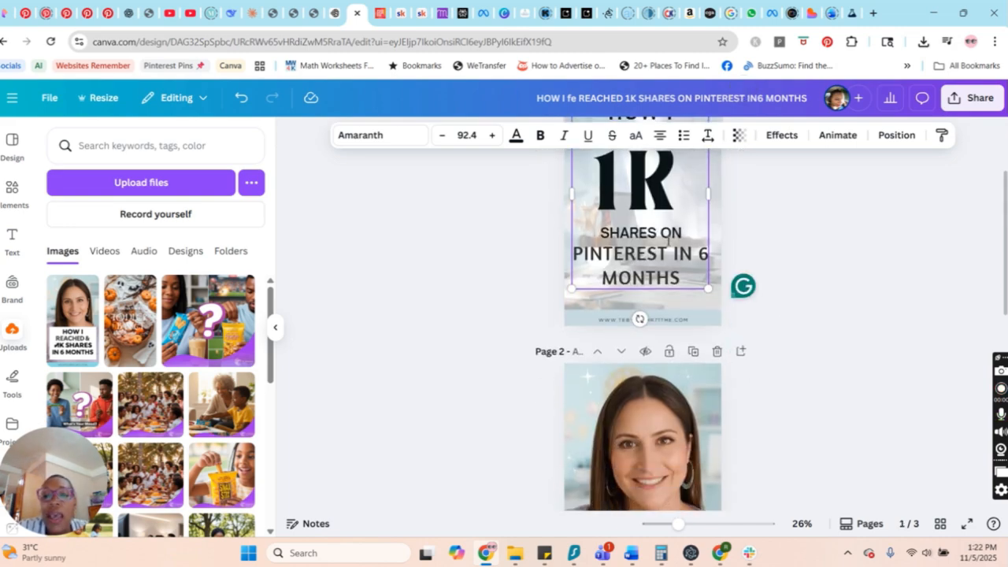
scroll(662, 253, "up", 1)
double_click(602, 242)
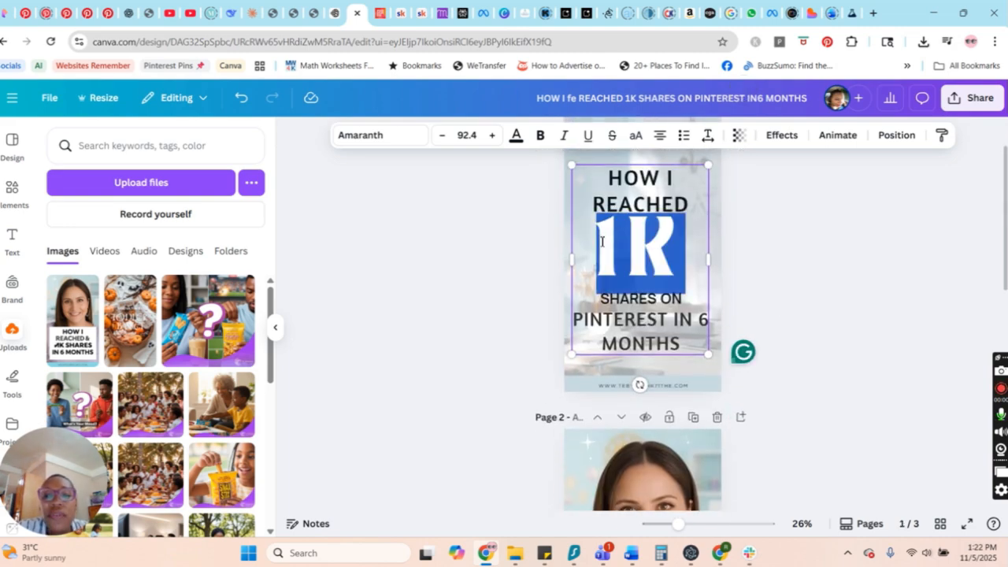
left_click(378, 135)
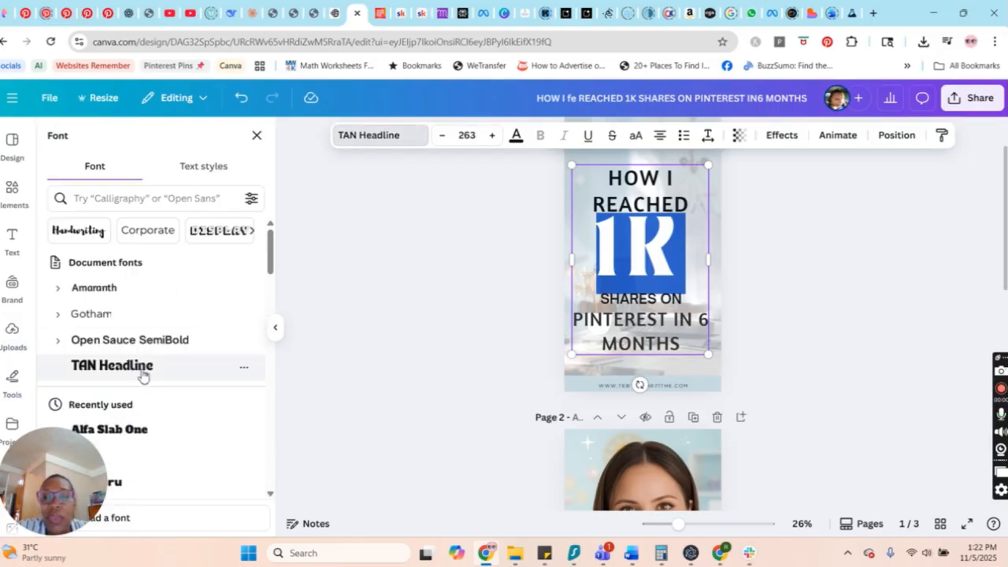
left_click(121, 438)
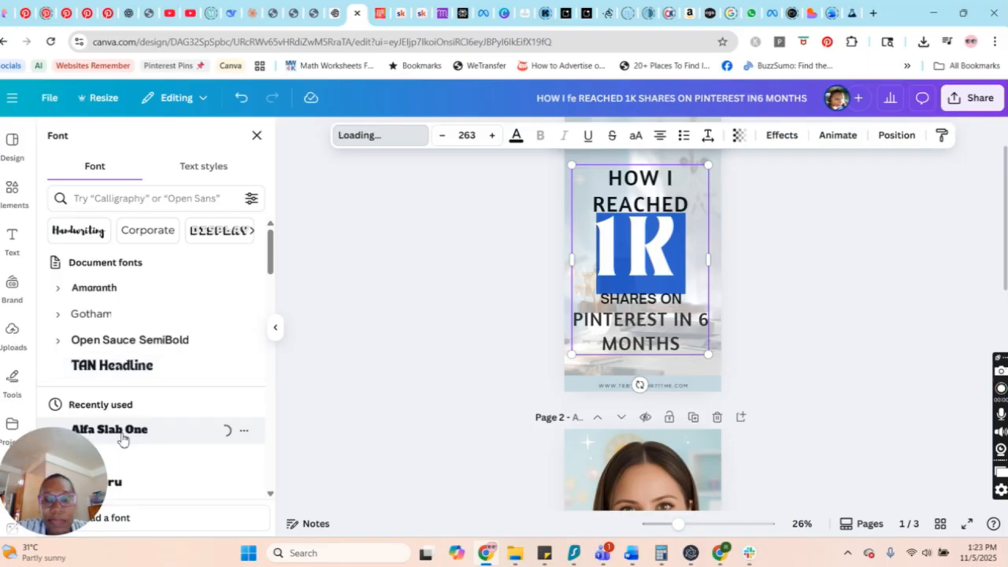
left_click(811, 315)
left_click(724, 266)
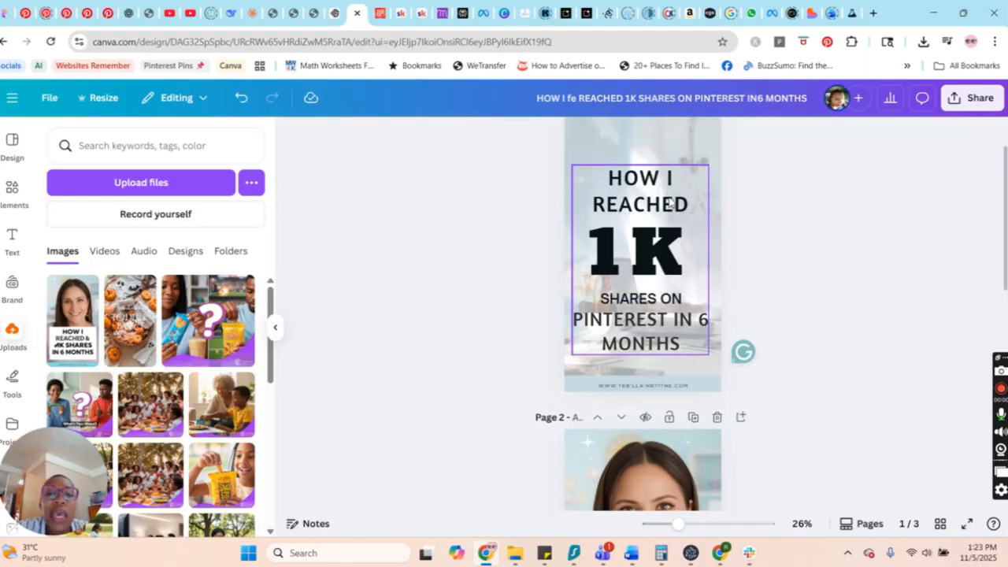
left_click_drag(663, 301, 666, 285)
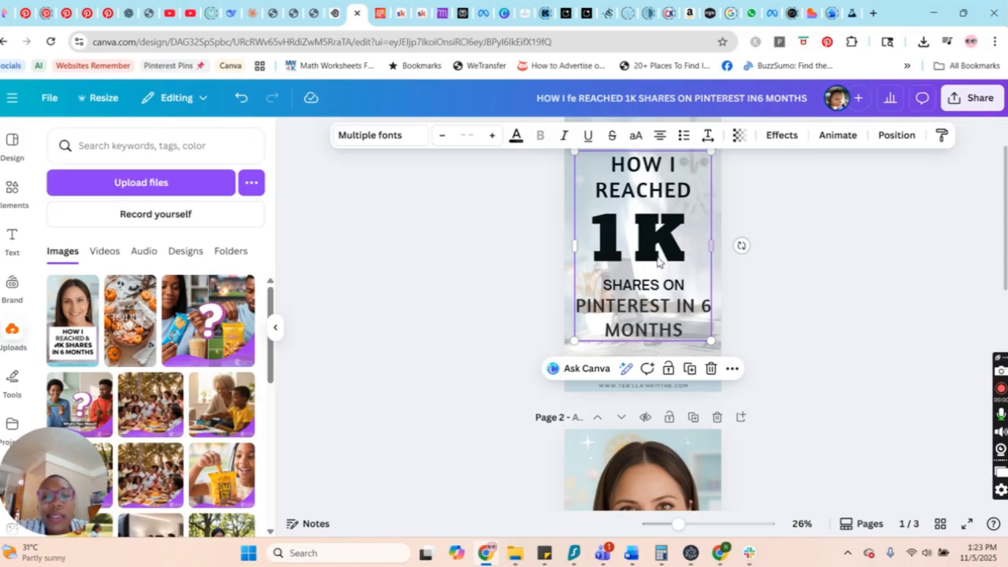
Replace the garbled website address in the first page's footer with kelldigital.com.
scroll(715, 403, "down", 5)
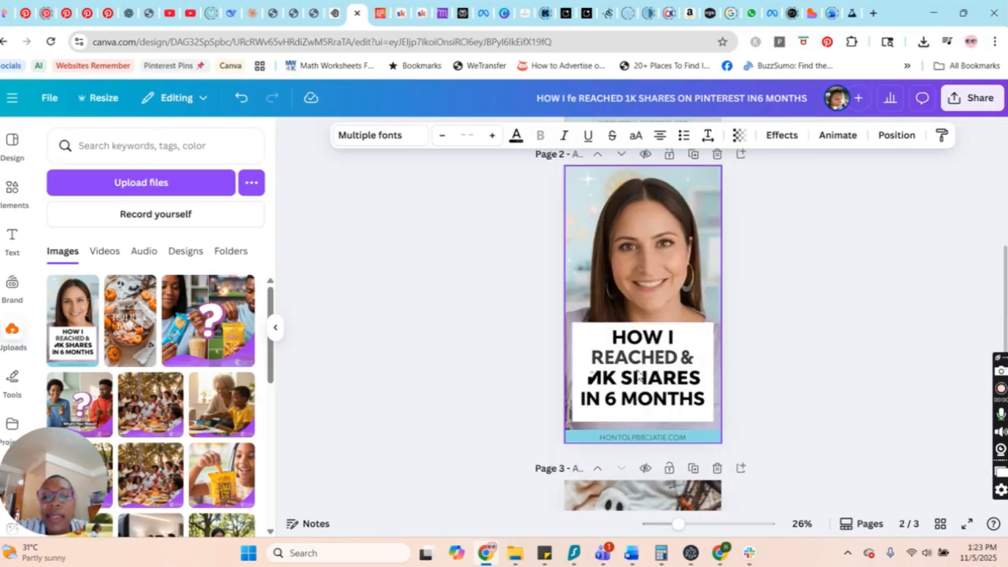
left_click(660, 386)
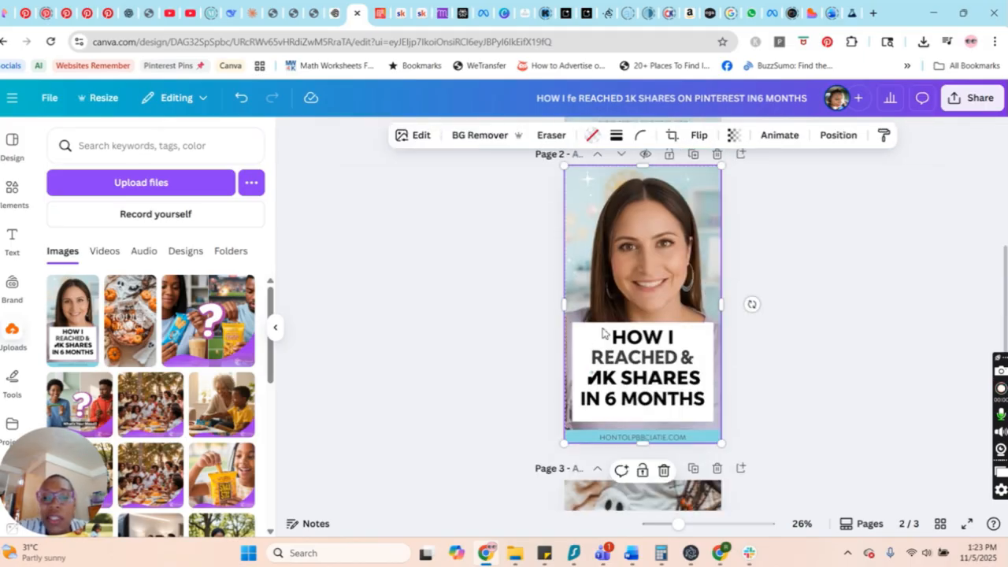
scroll(721, 394, "up", 3)
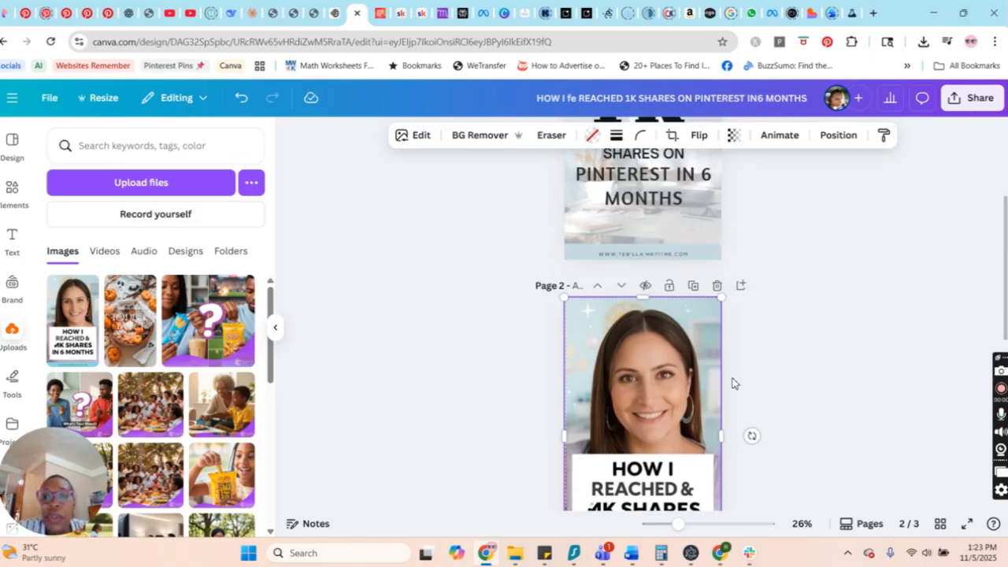
left_click(659, 254)
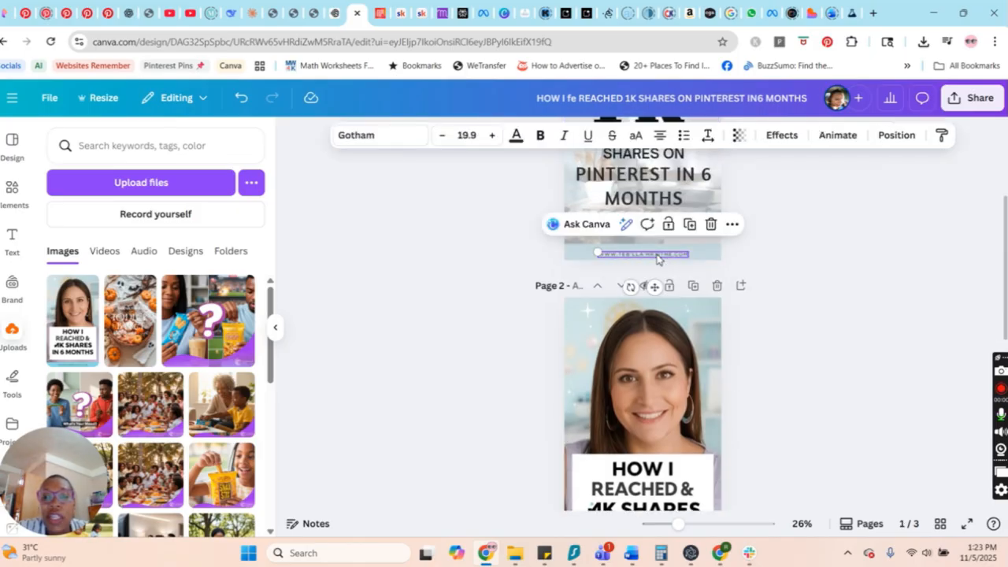
left_click(659, 254)
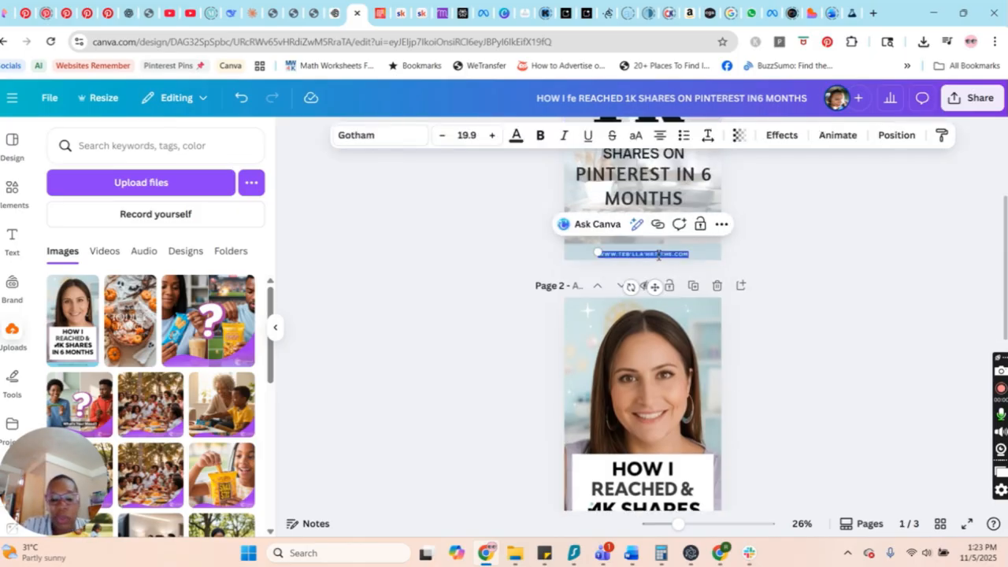
key("BackSpace")
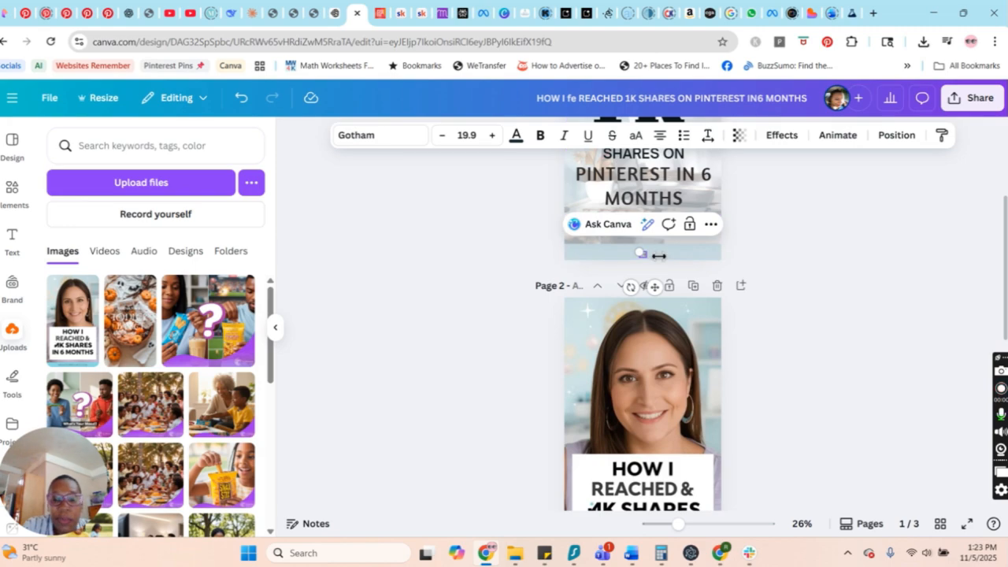
key("ctrl+v")
left_click(810, 305)
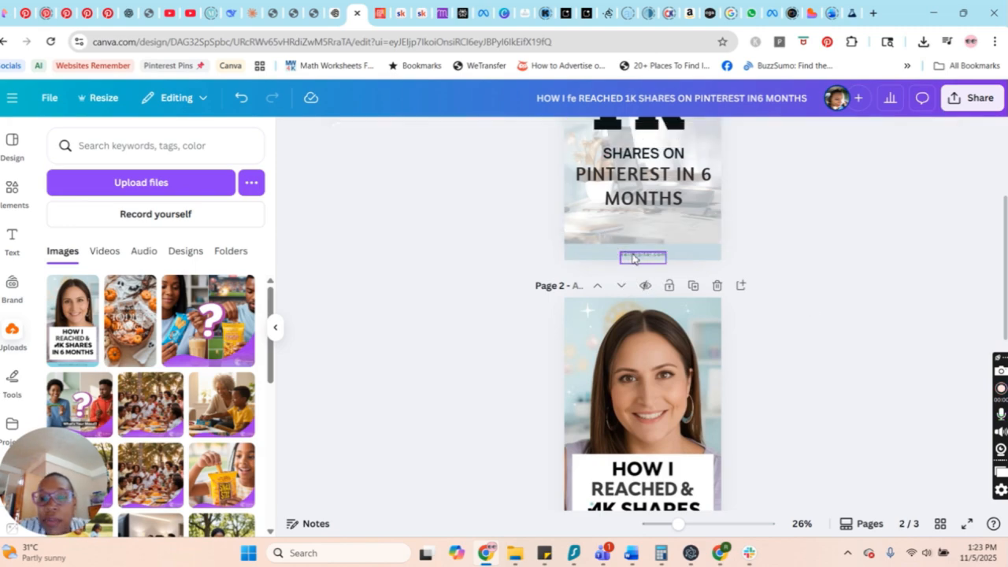
Move the first page's website address slightly up within the footer band and set its font size to 25.9.
left_click_drag(631, 256, 629, 250)
left_click(807, 262)
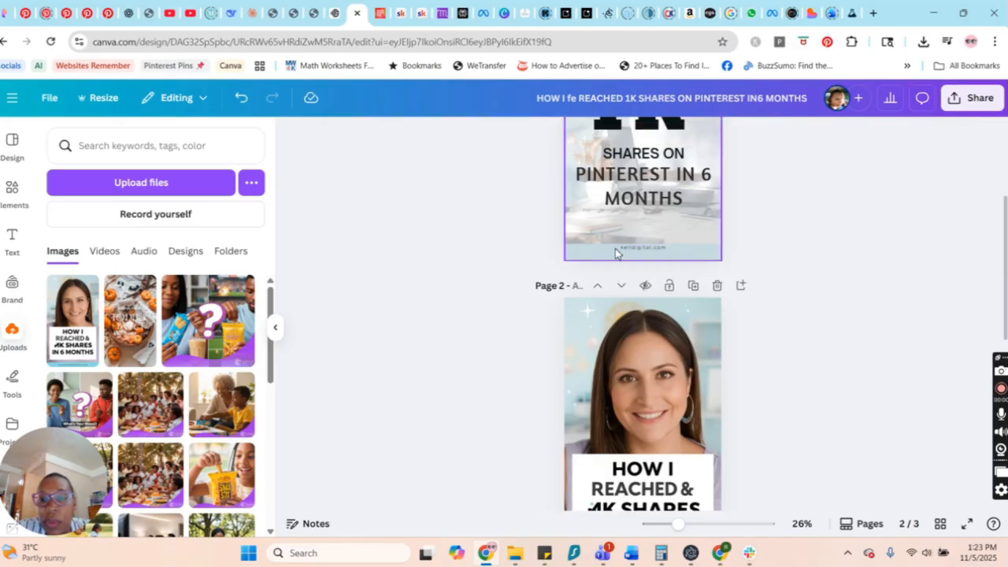
left_click(638, 251)
left_click(492, 136)
left_click(492, 136)
left_click(492, 136)
left_click(492, 136)
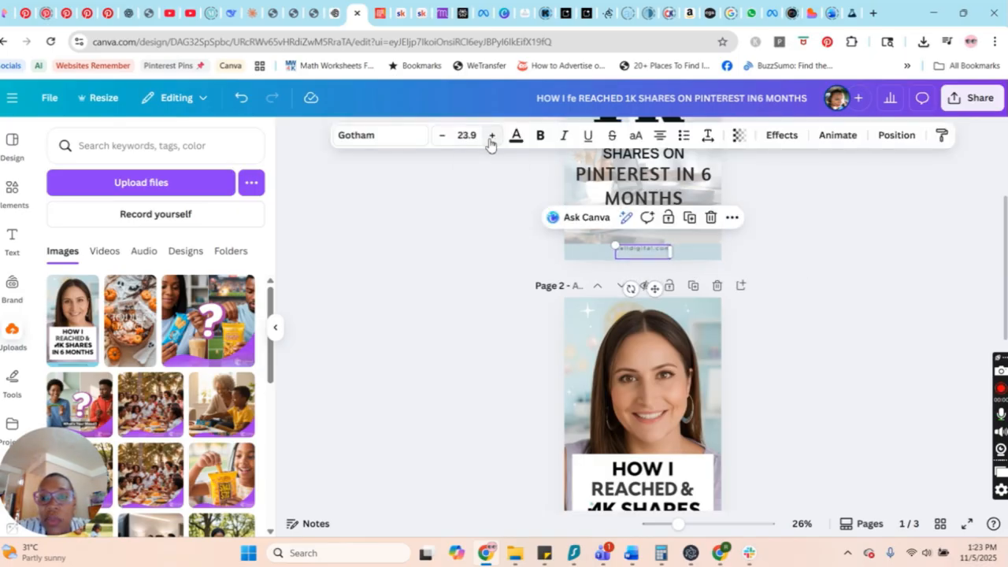
left_click(491, 135)
left_click(492, 135)
left_click(826, 281)
Convert all text in the second page's pin image to editable text with Grab Text.
scroll(769, 360, "down", 2)
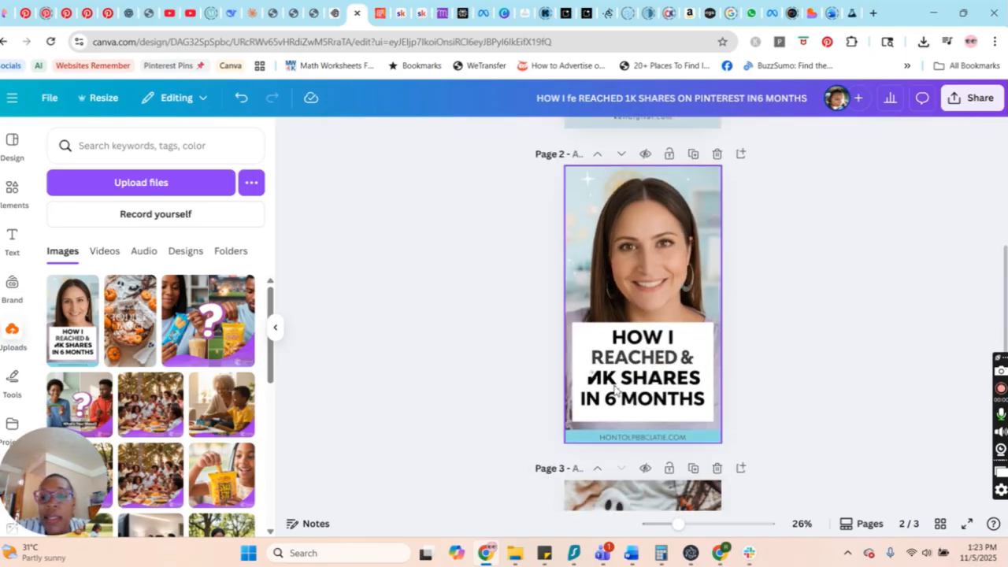
left_click(701, 323)
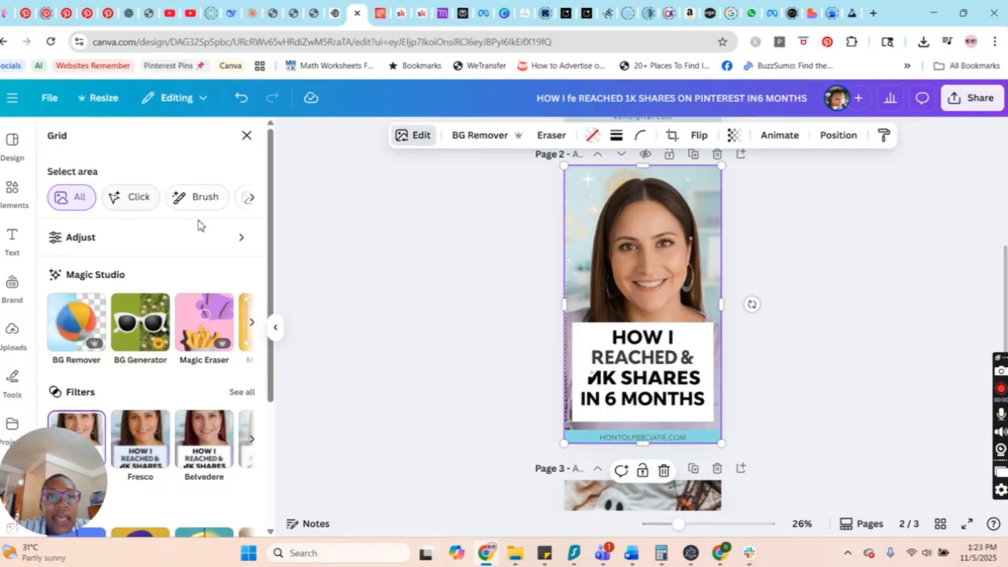
left_click(252, 322)
left_click(132, 329)
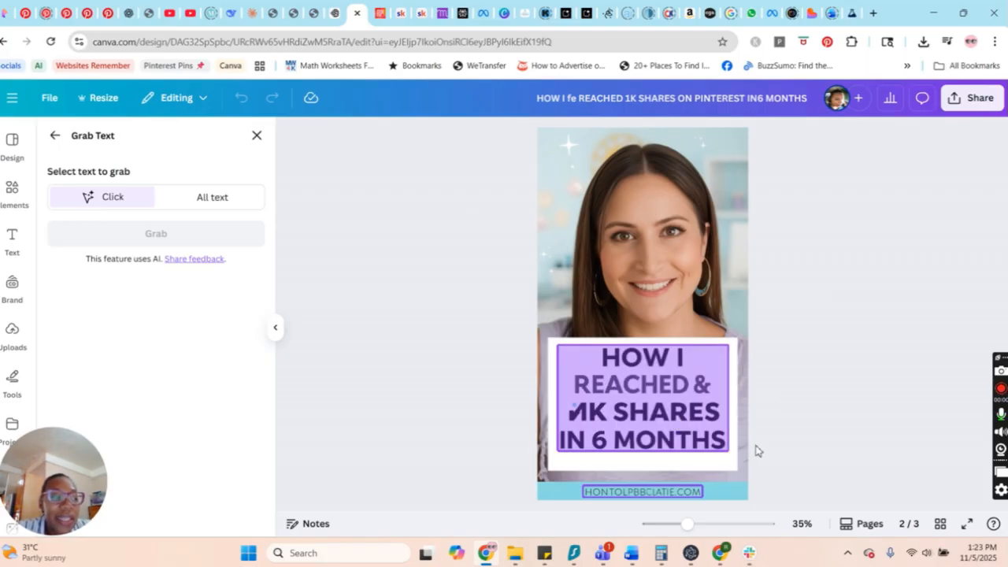
left_click(653, 435)
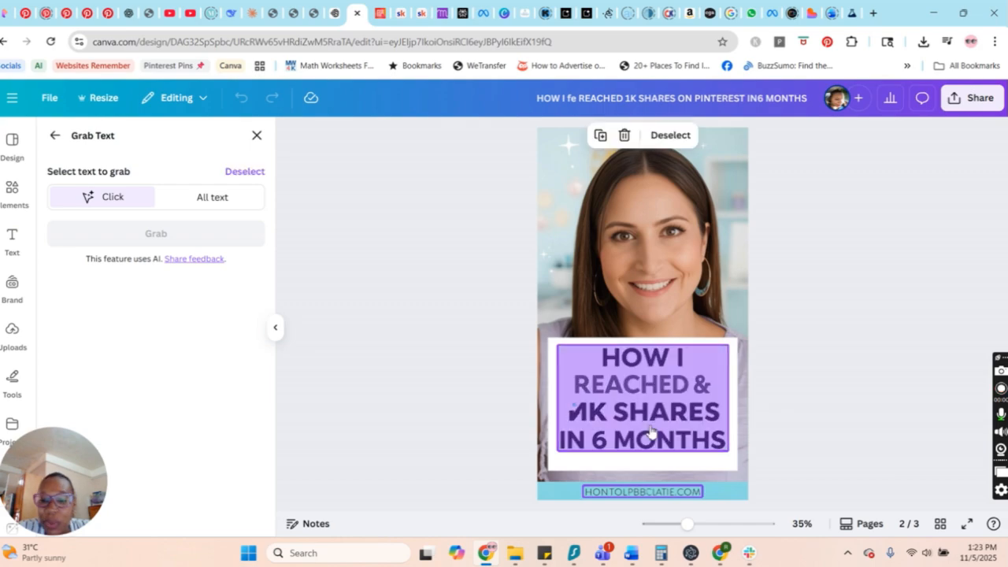
left_click(617, 424)
left_click(214, 198)
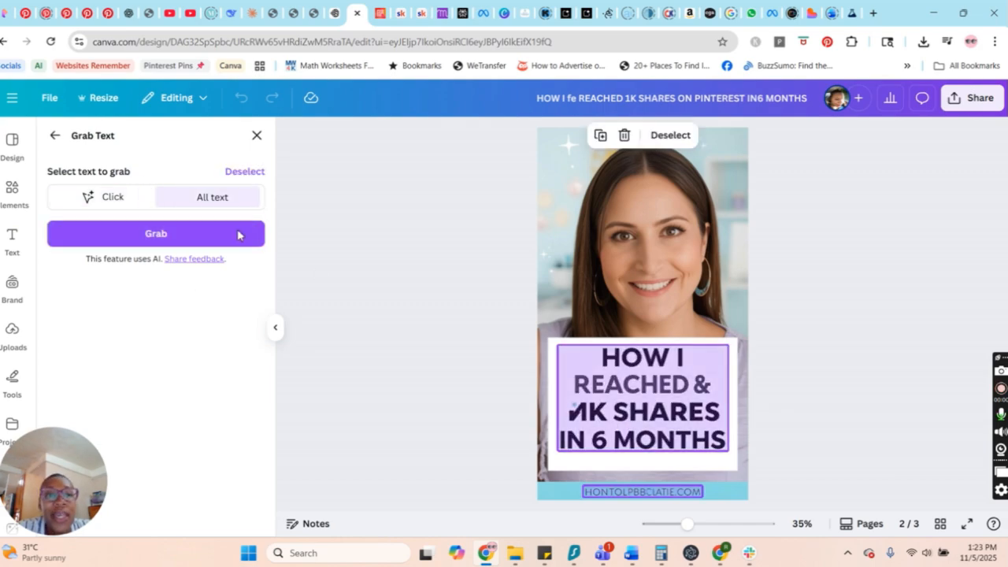
left_click(218, 235)
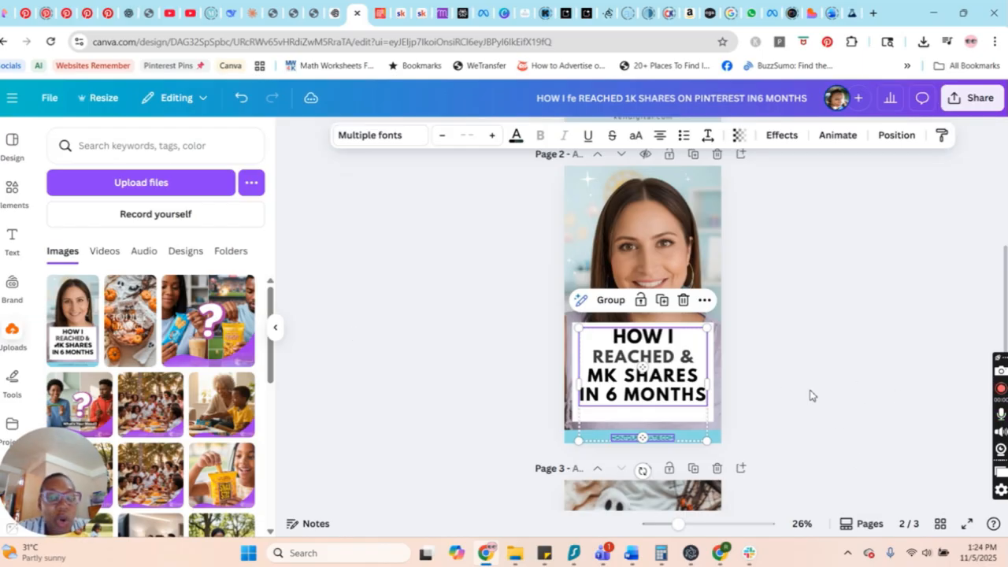
Move the second page's headline text box slightly down and to the left within the white panel.
left_click_drag(679, 525, 691, 524)
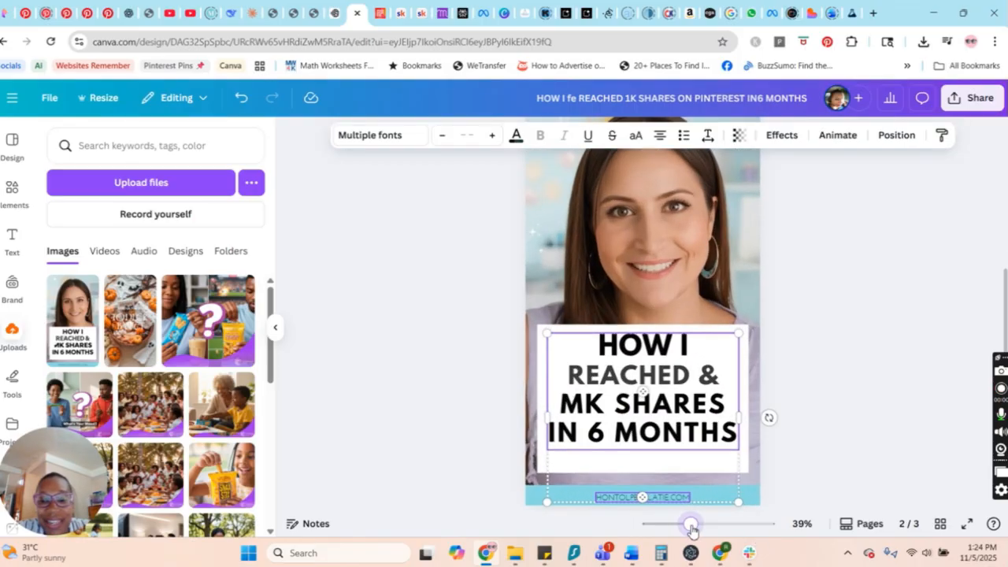
left_click(632, 404)
left_click_drag(651, 402, 649, 408)
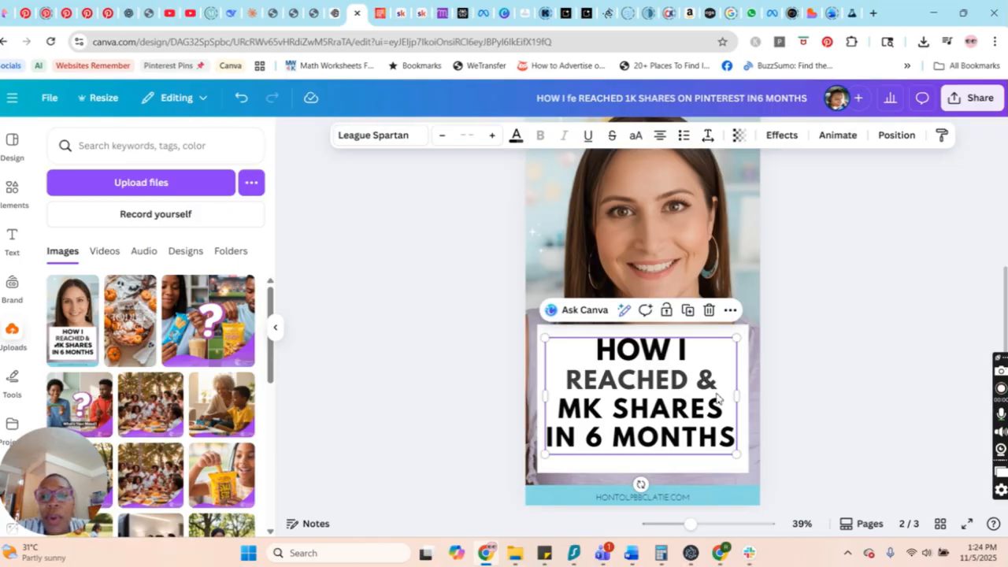
Change "MK" to "1K" in the second page's headline and remove the stray "&" after "REACHED".
double_click(612, 417)
scroll(720, 409, "up", 3)
scroll(713, 416, "up", 3)
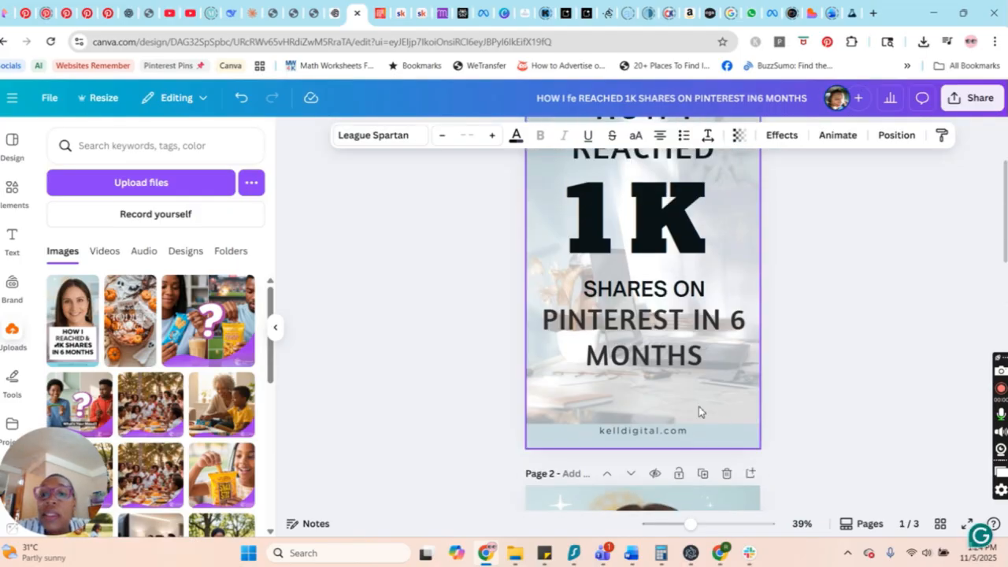
scroll(756, 409, "down", 5)
left_click(690, 229)
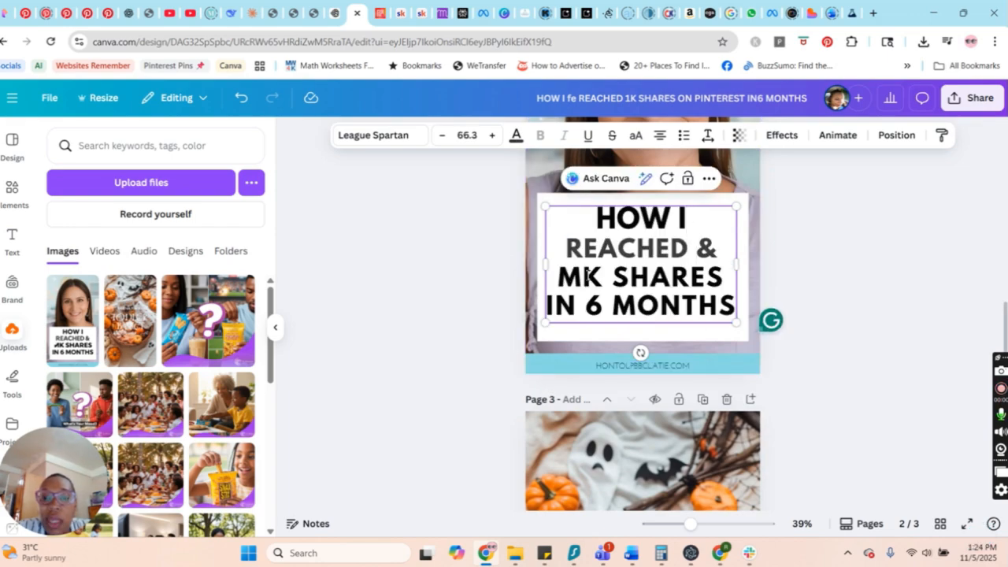
key("BackSpace")
type("1")
left_click(715, 250)
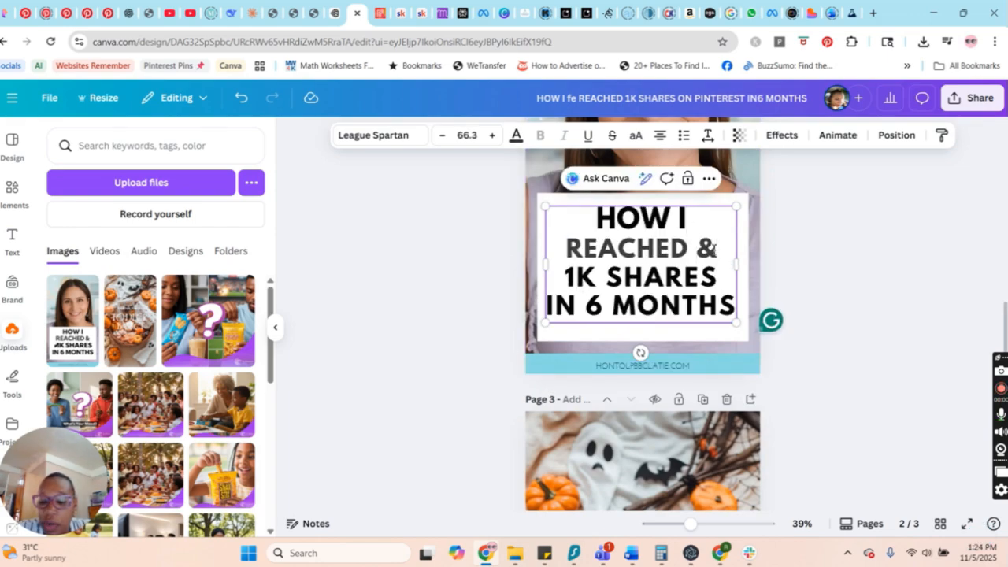
key("BackSpace")
left_click(778, 263)
Copy the website address kelldigital.com from the first page's footer and replace the second page's garbled footer address with it.
scroll(831, 274, "down", 1)
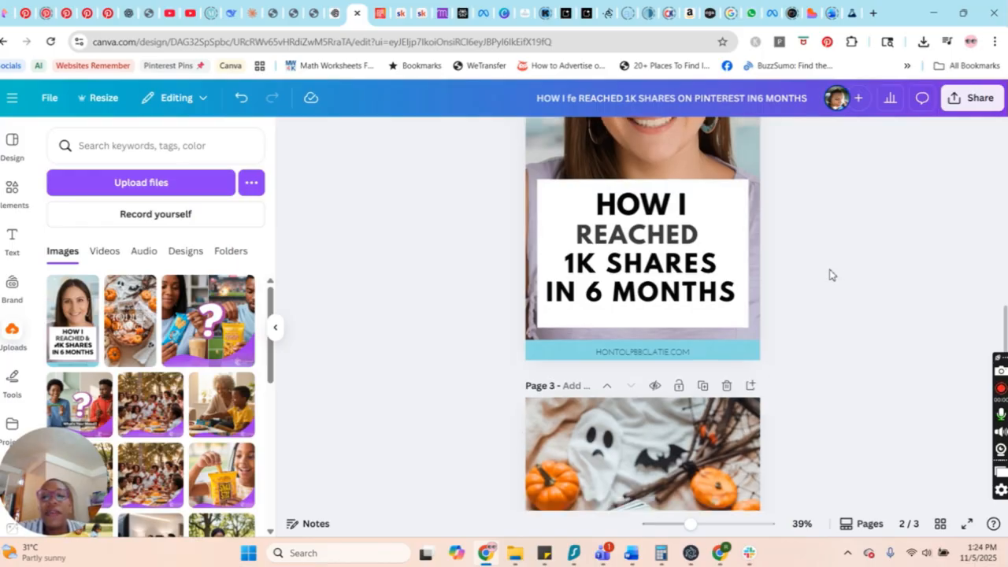
scroll(827, 315, "down", 2)
scroll(823, 354, "up", 3)
double_click(672, 432)
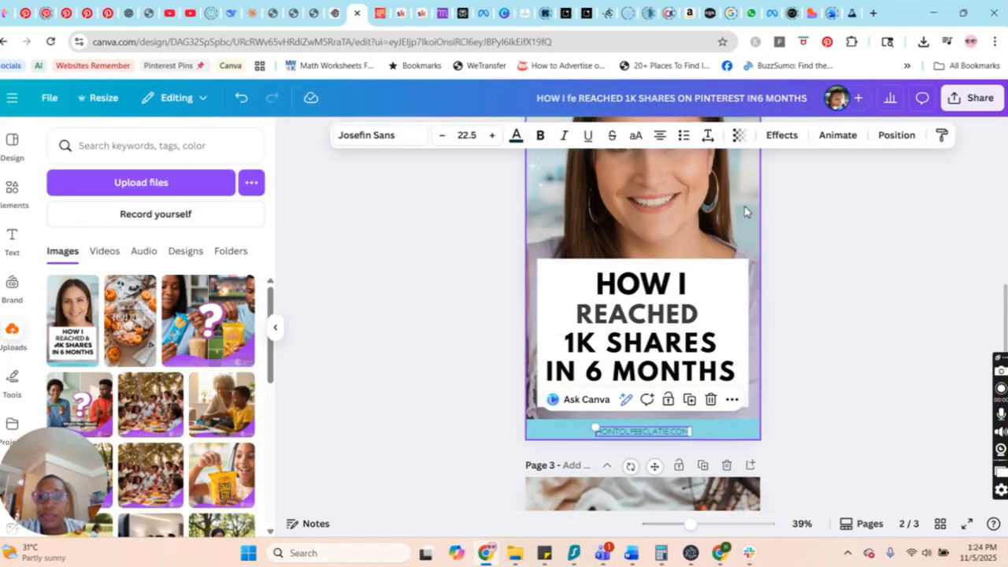
scroll(751, 412, "up", 3)
double_click(666, 234)
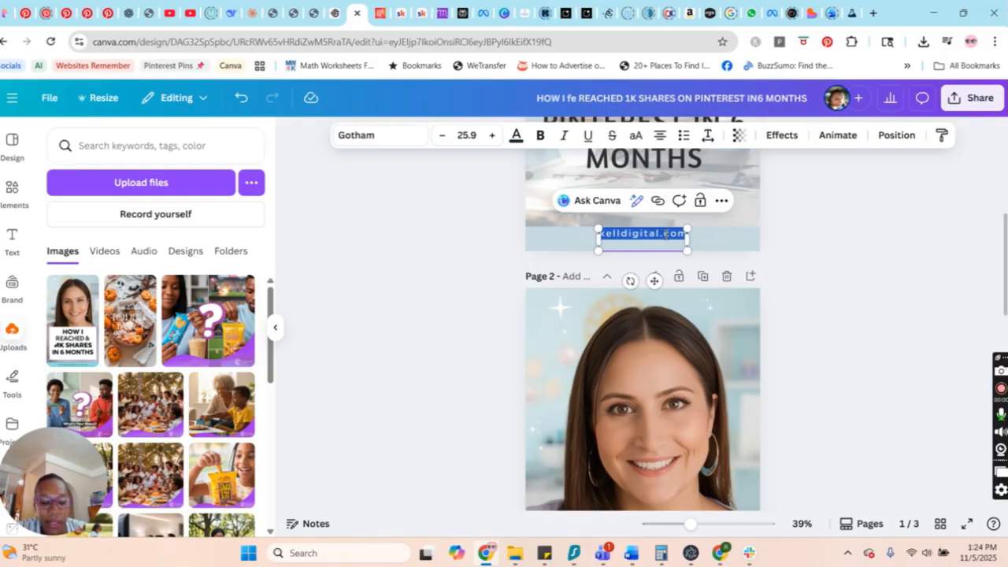
scroll(666, 386, "down", 8)
scroll(666, 385, "up", 7)
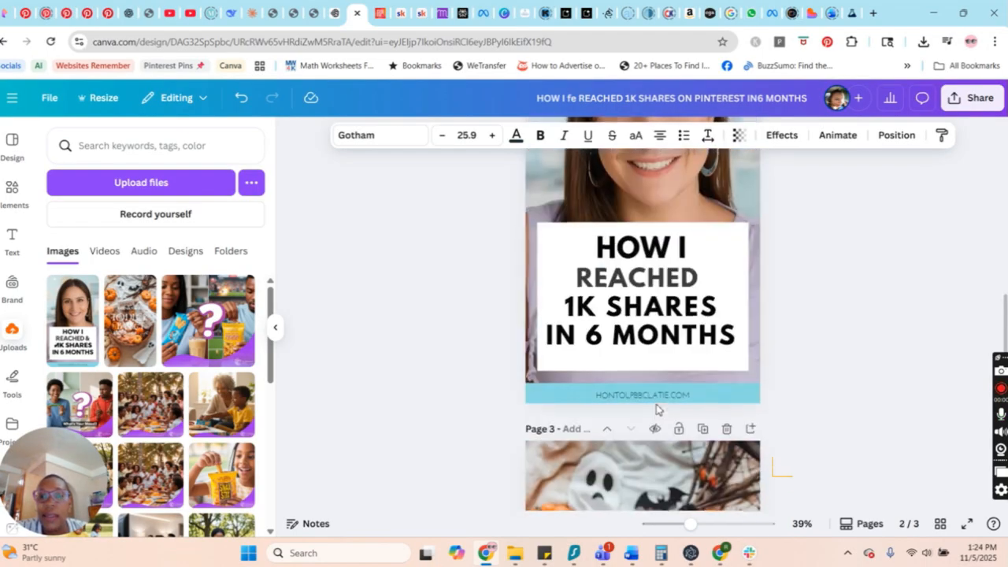
scroll(670, 355, "down", 2)
left_click(674, 336)
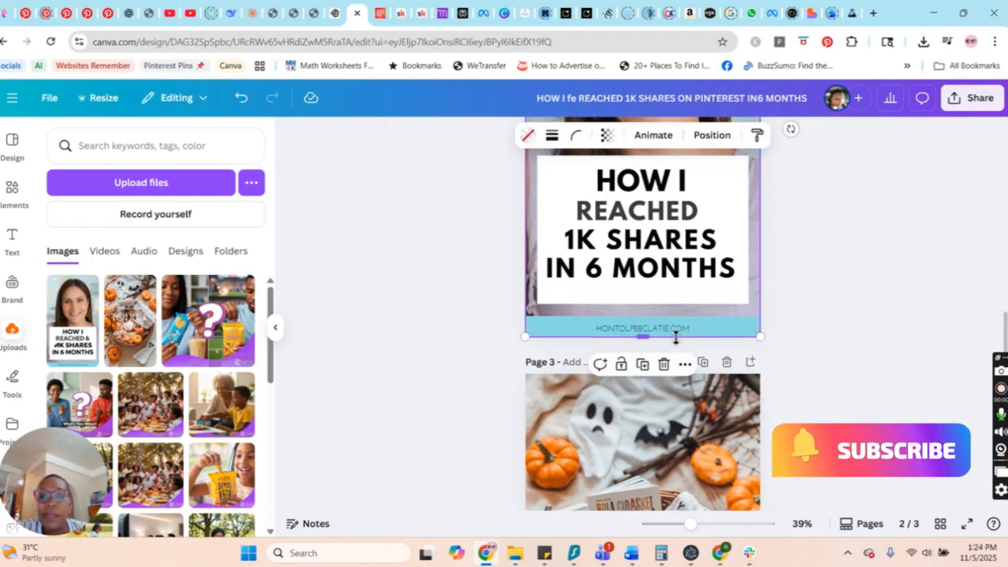
double_click(675, 332)
type("pielldigital.com")
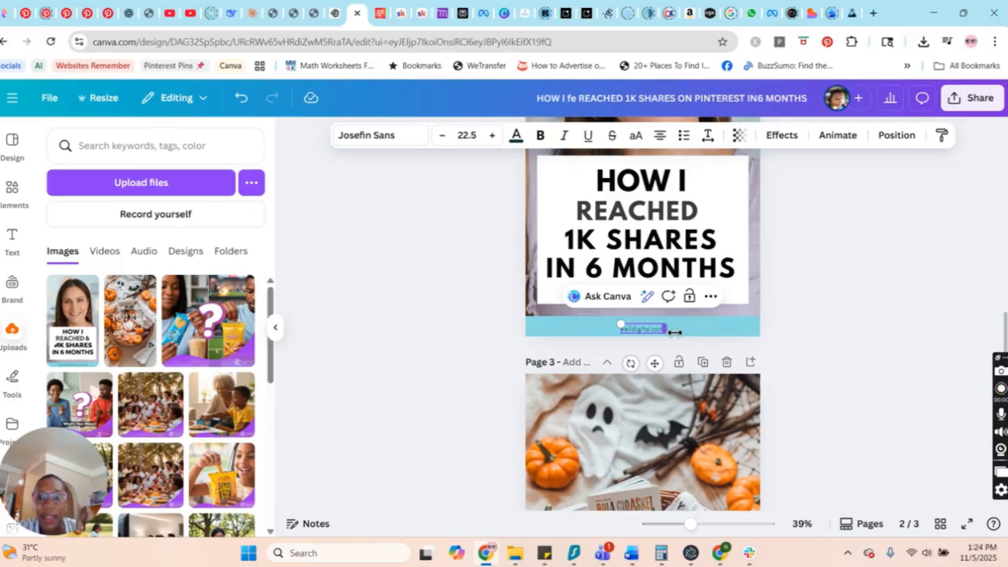
left_click(752, 344)
Increase the second page's footer website address to font size 32.5 and color it white.
double_click(657, 329)
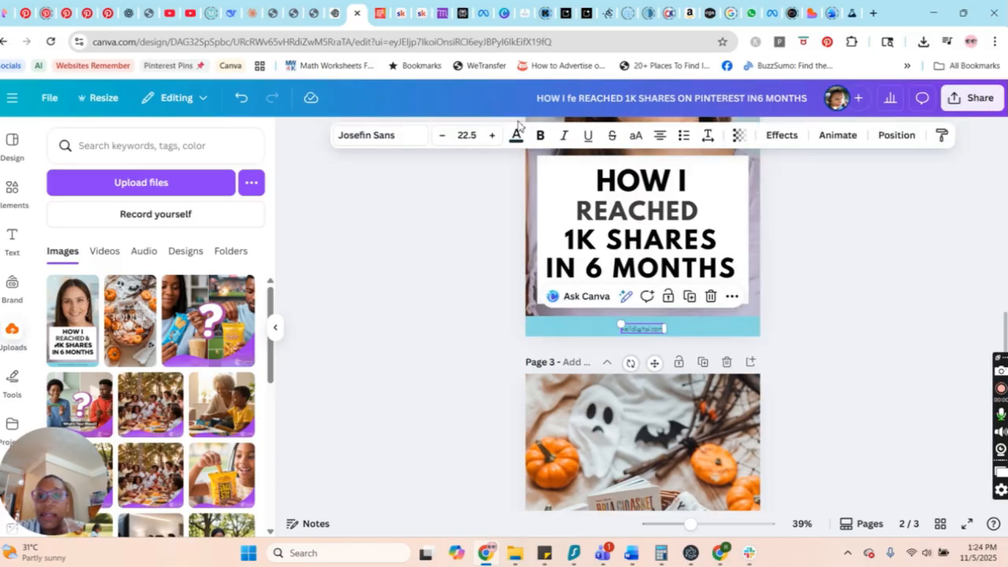
left_click(492, 137)
left_click(492, 136)
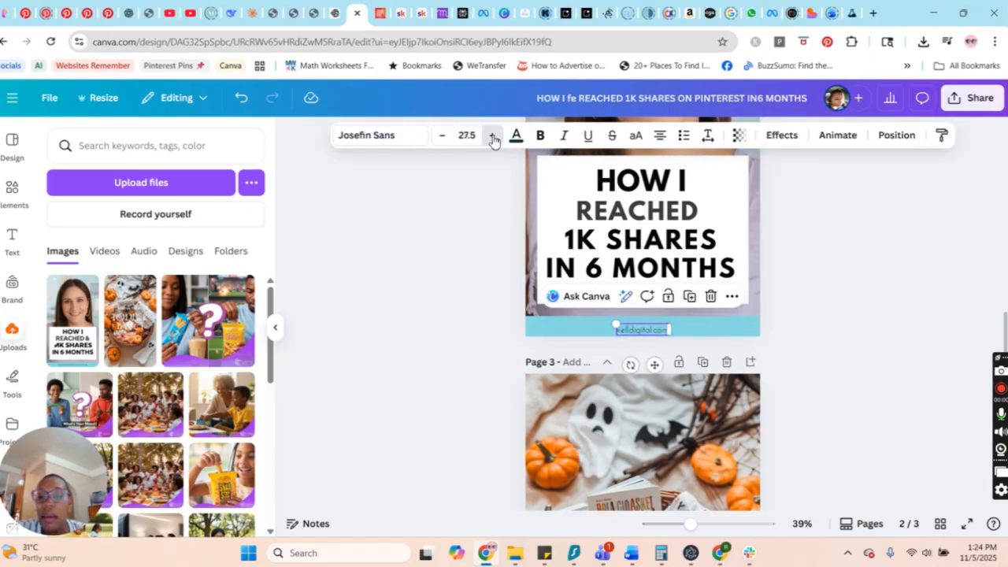
left_click(492, 137)
left_click(493, 136)
left_click(518, 136)
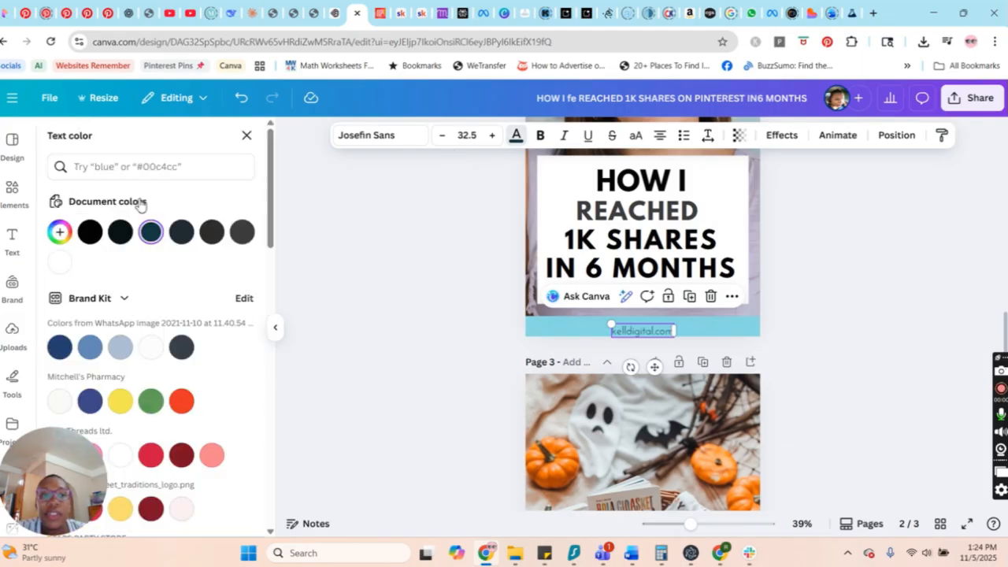
left_click(62, 262)
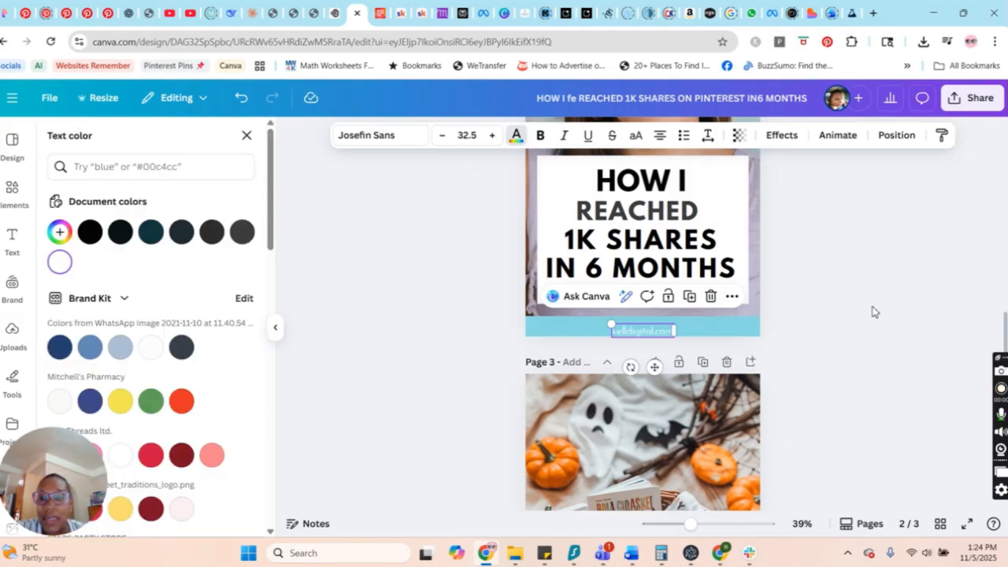
Move the second page's footer website address slightly up and to the left within the blue band.
left_click(624, 330)
left_click_drag(663, 332, 661, 327)
left_click(904, 319)
scroll(877, 345, "up", 2)
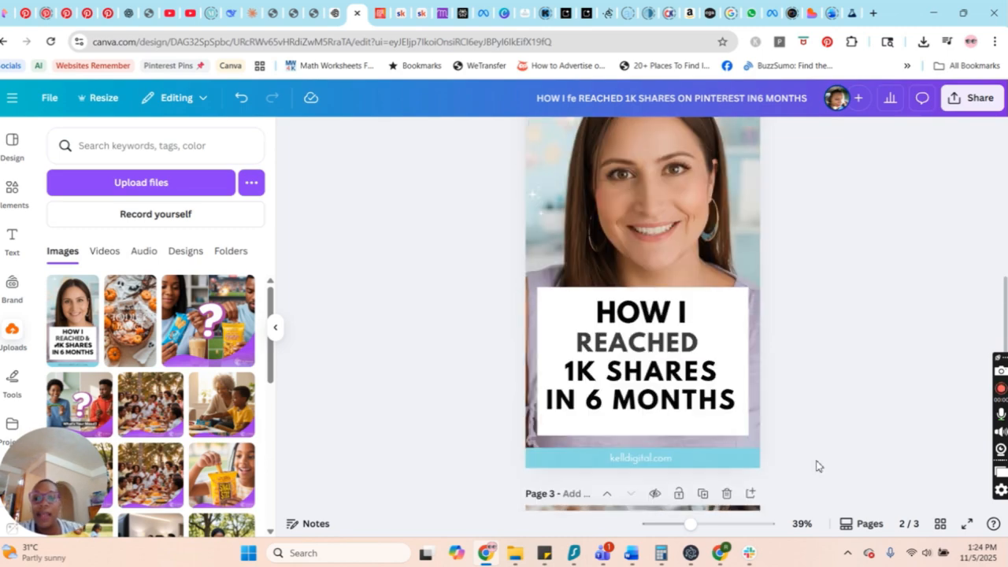
left_click_drag(689, 523, 674, 524)
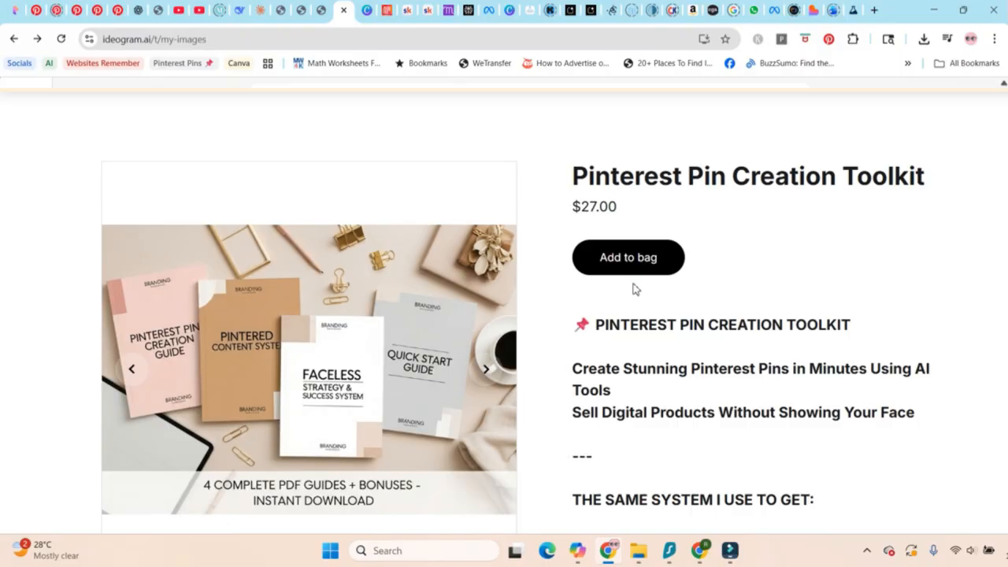
scroll(634, 289, "down", 1)
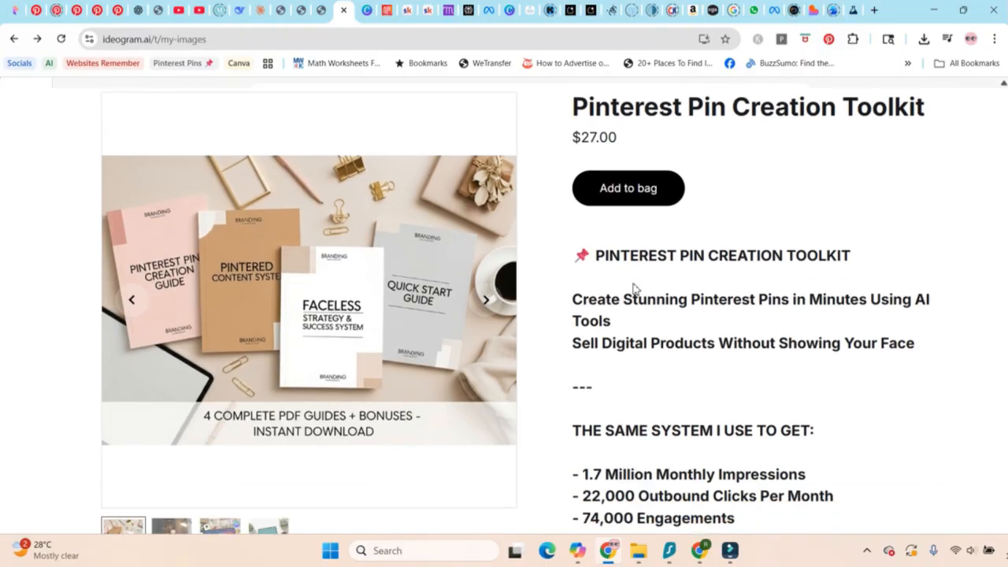
Examine the Pinterest Pin Creation Toolkit product page, including its preview images, included guides, intended audience and frequently asked questions.
left_click(486, 300)
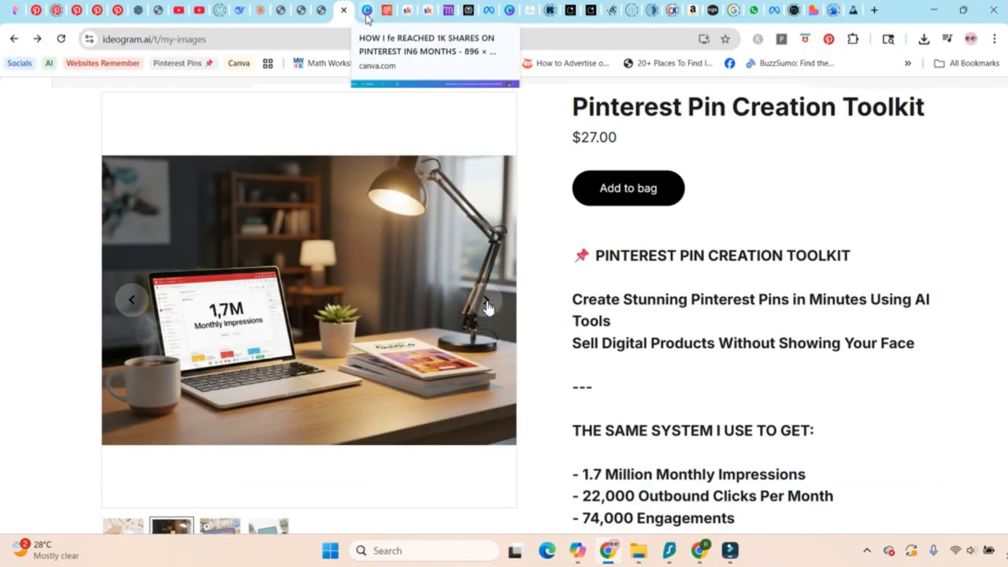
left_click(130, 306)
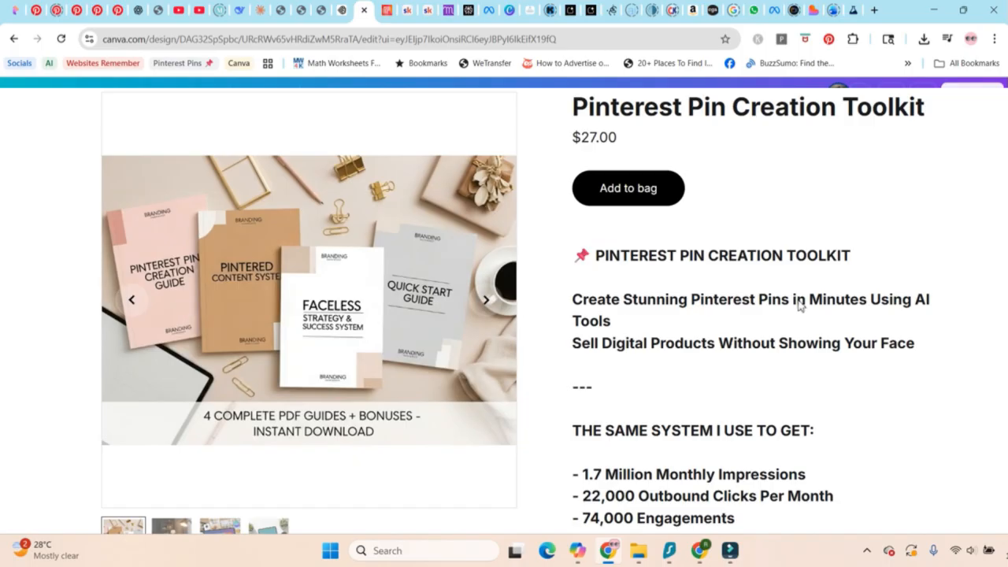
scroll(799, 305, "down", 1)
scroll(799, 306, "down", 1)
scroll(799, 307, "up", 1)
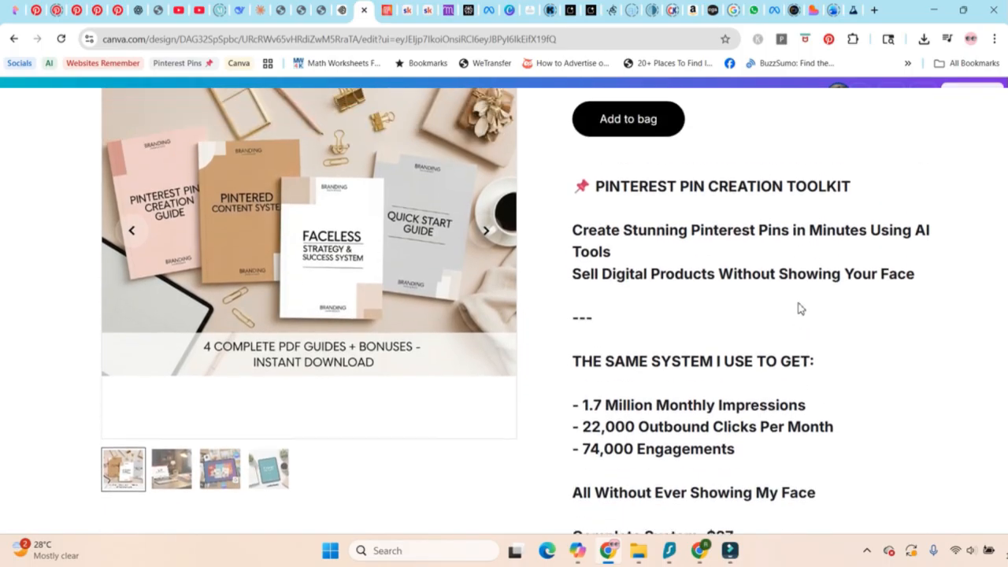
scroll(799, 307, "up", 2)
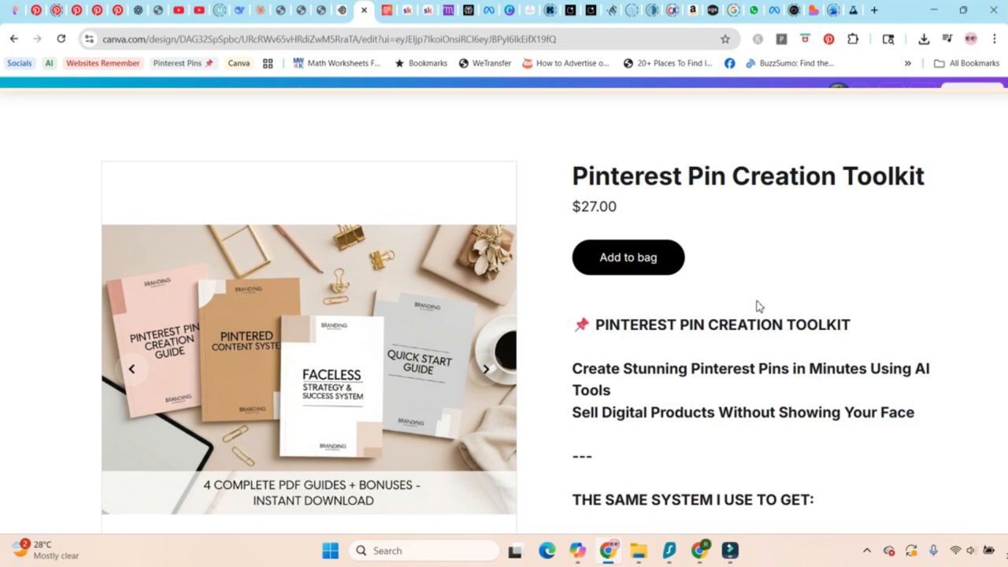
scroll(756, 306, "down", 4)
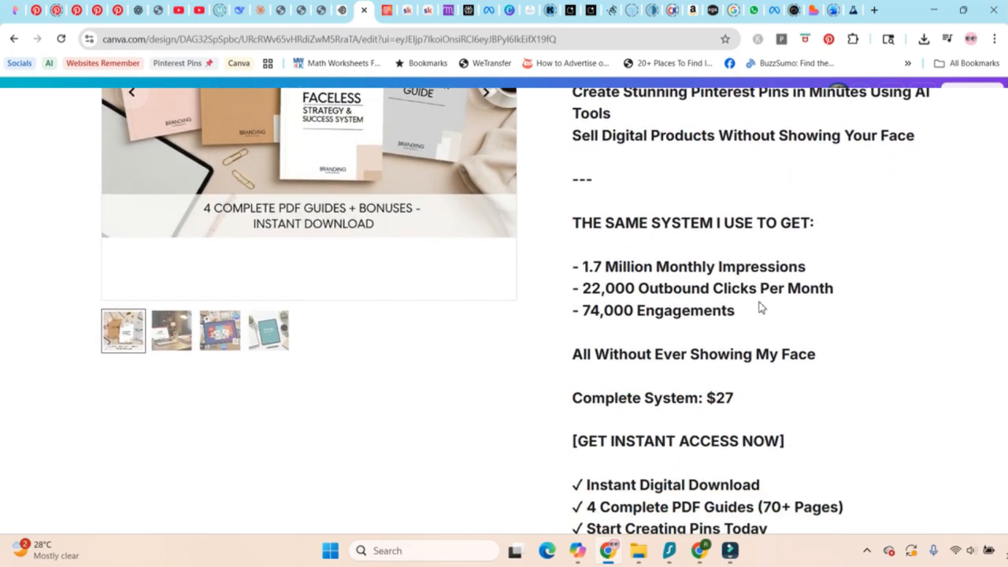
scroll(761, 307, "down", 1)
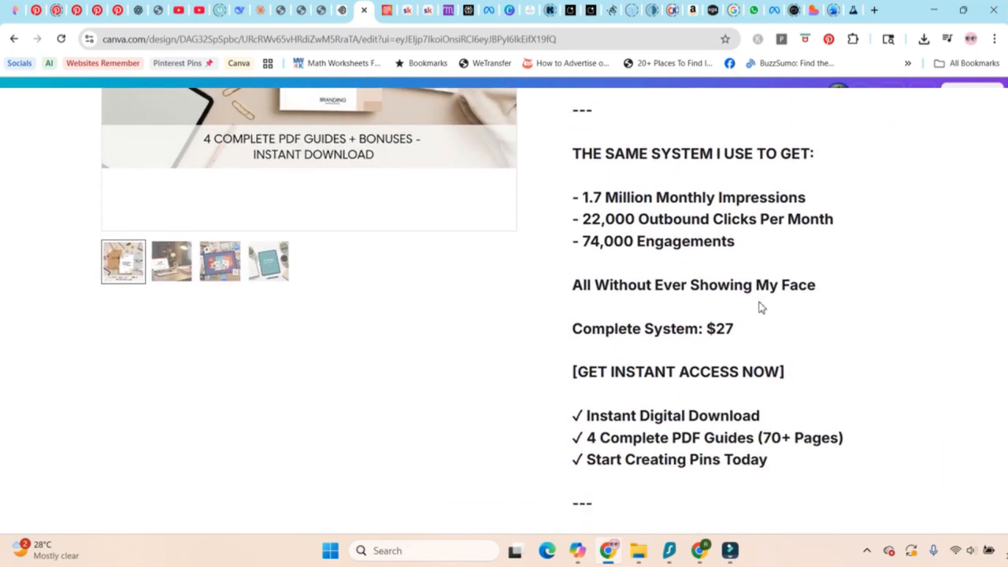
scroll(761, 307, "down", 6)
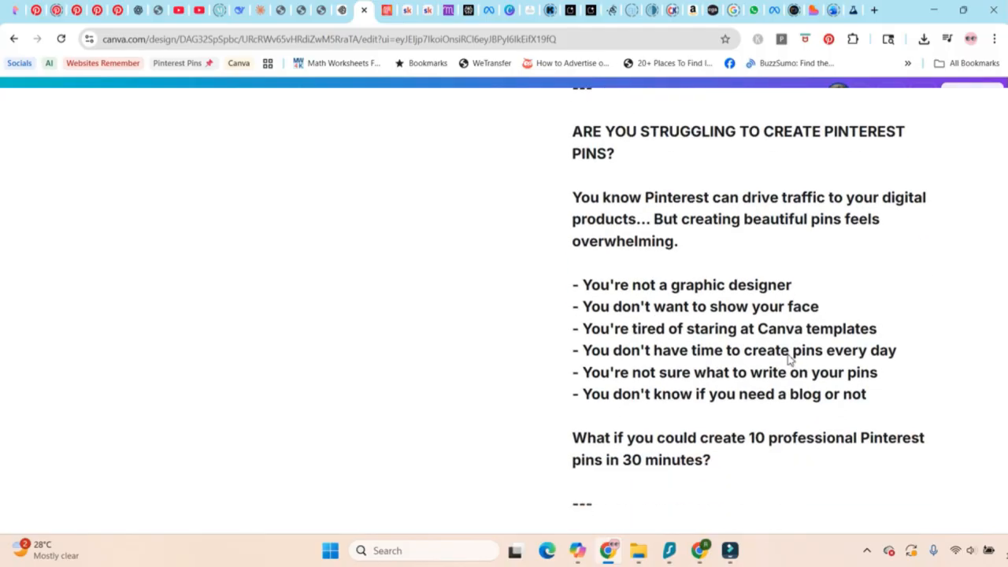
scroll(775, 365, "down", 5)
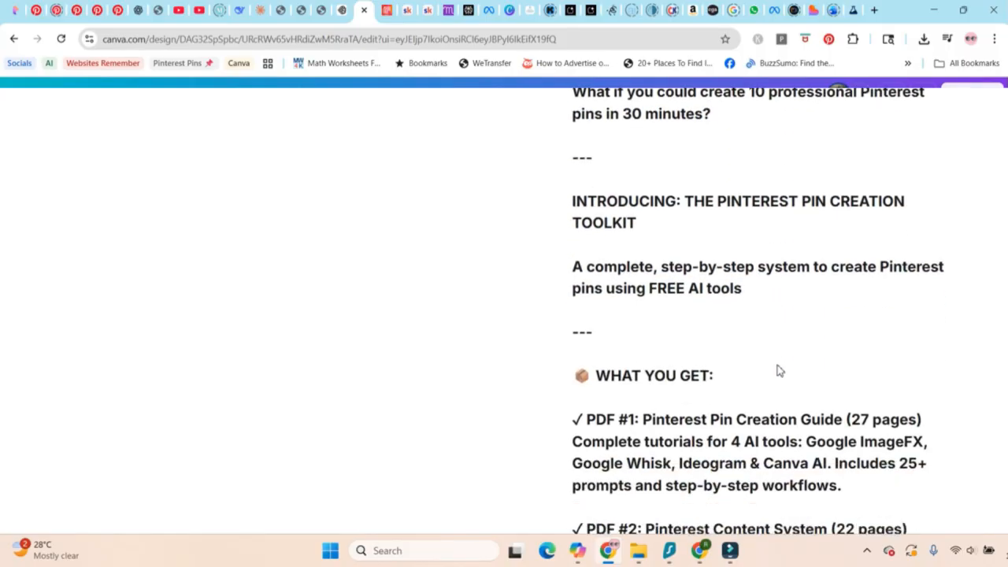
scroll(776, 374, "down", 7)
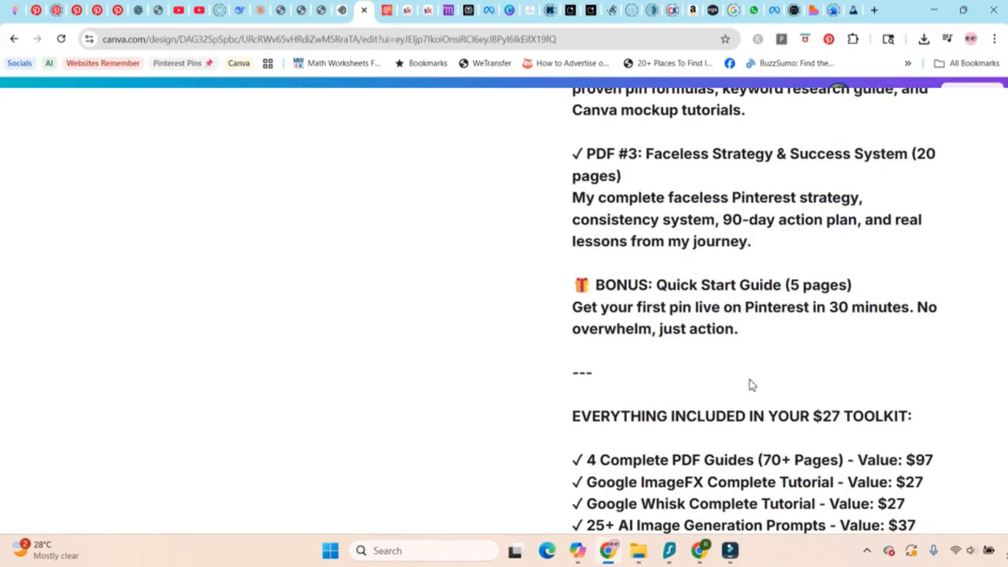
scroll(750, 385, "down", 5)
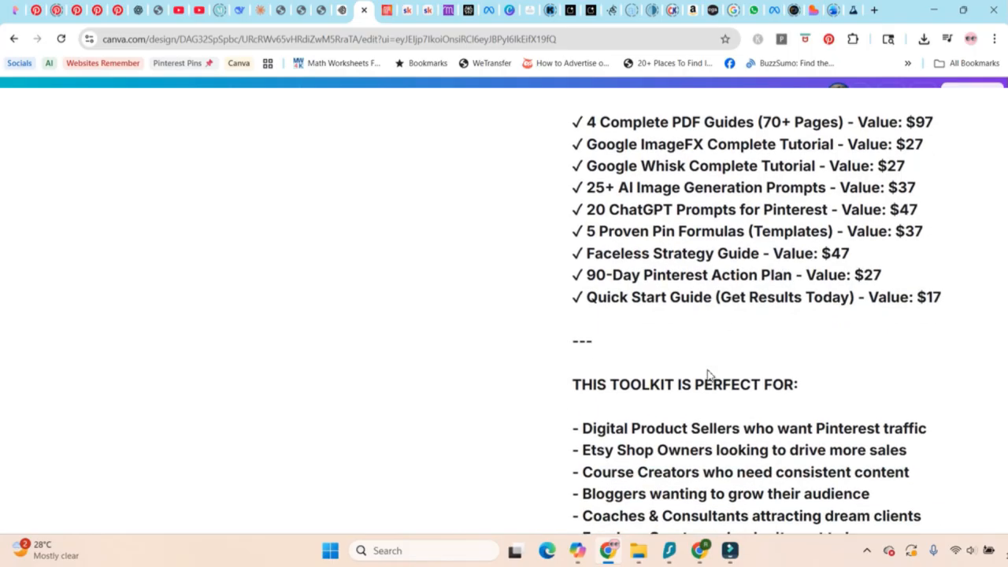
scroll(707, 374, "down", 4)
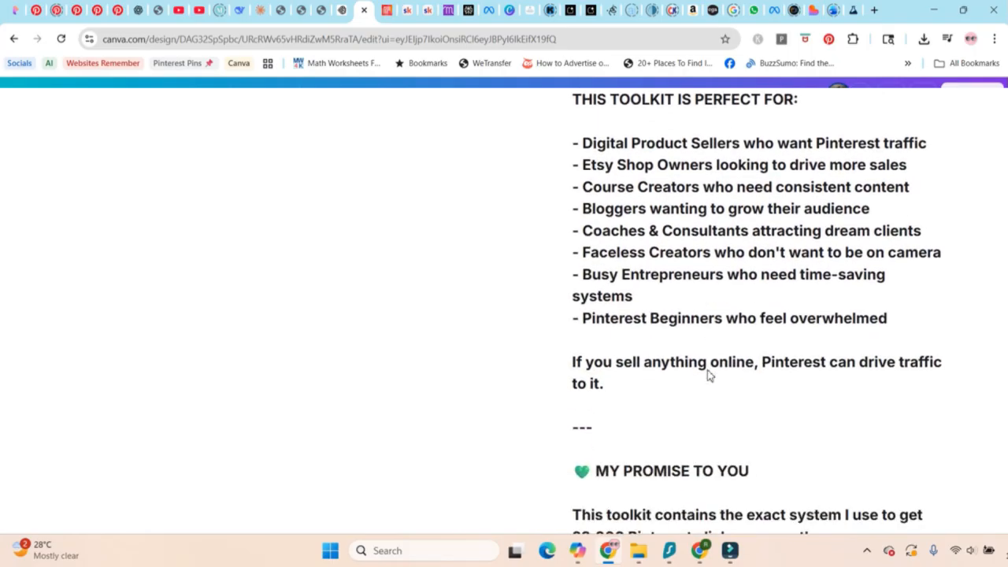
scroll(708, 374, "down", 6)
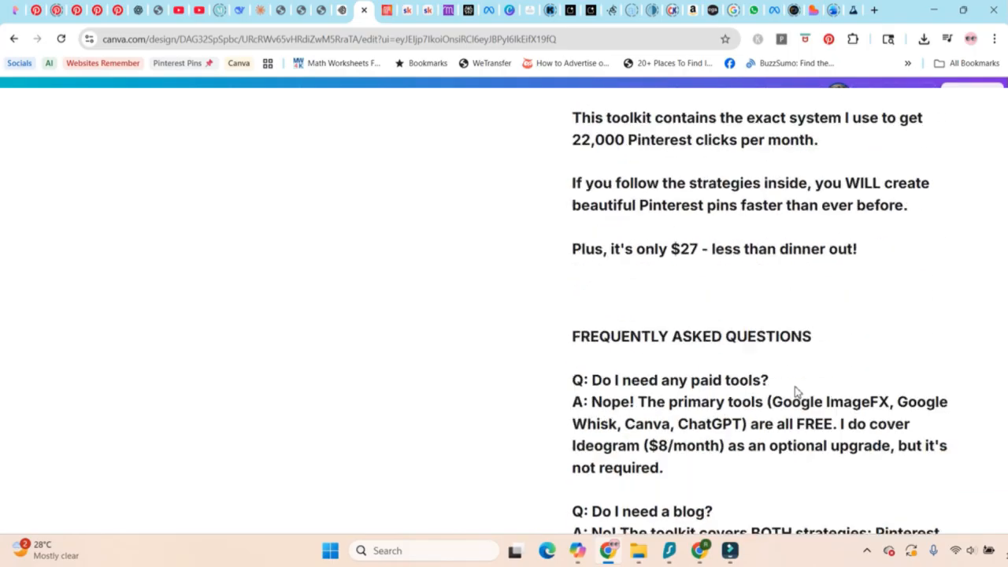
scroll(796, 392, "down", 5)
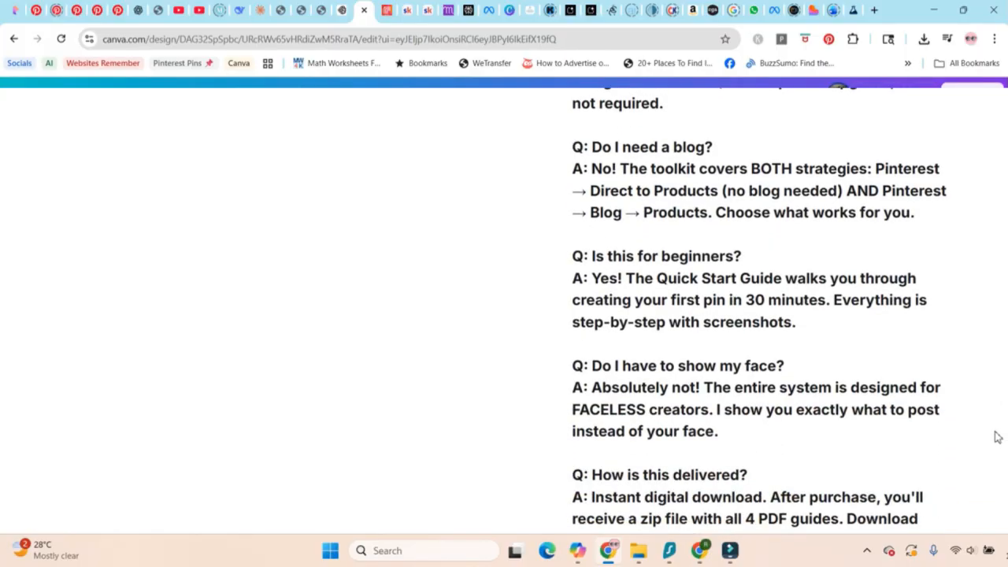
scroll(997, 437, "down", 1)
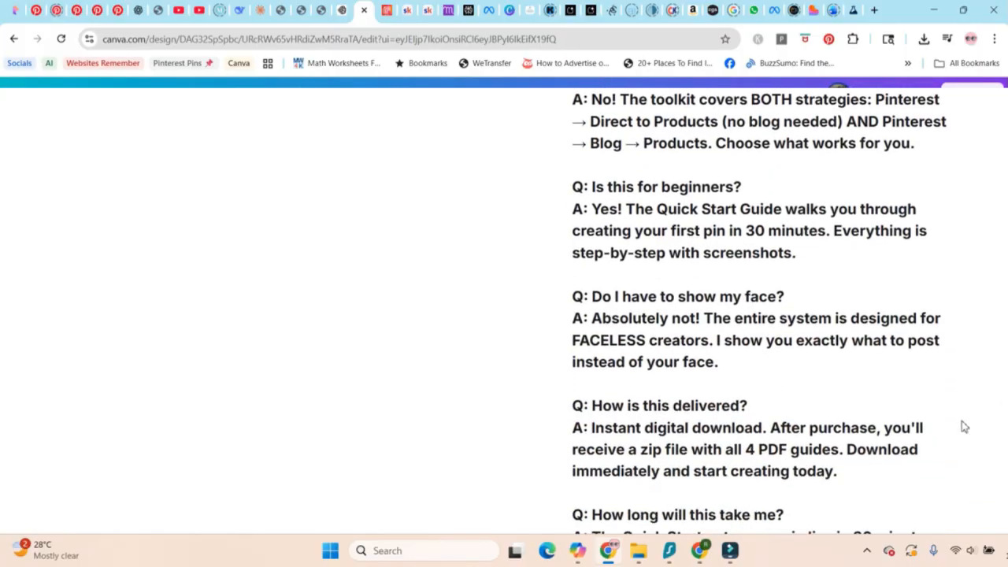
scroll(945, 417, "down", 1)
scroll(922, 414, "up", 15)
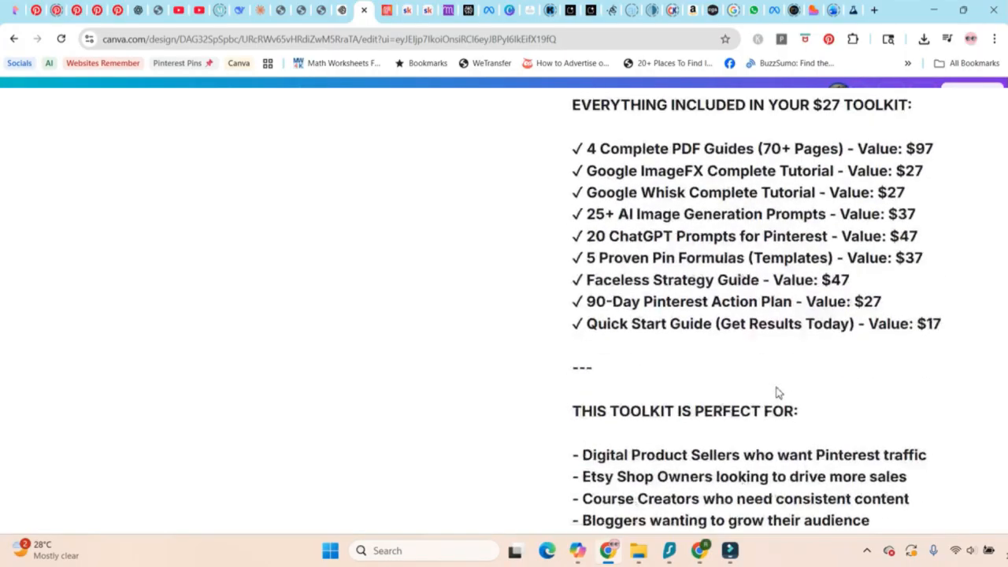
scroll(775, 391, "up", 15)
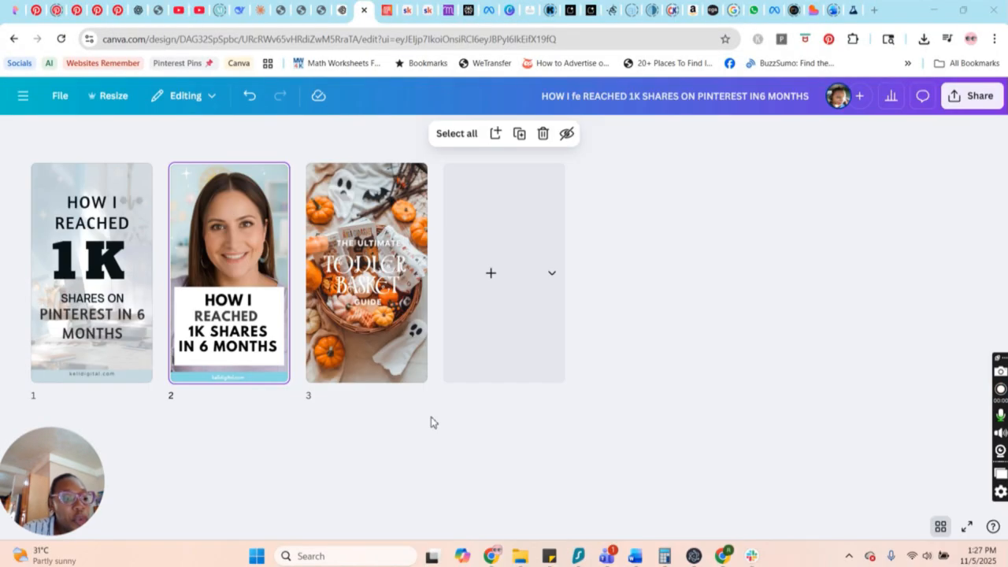